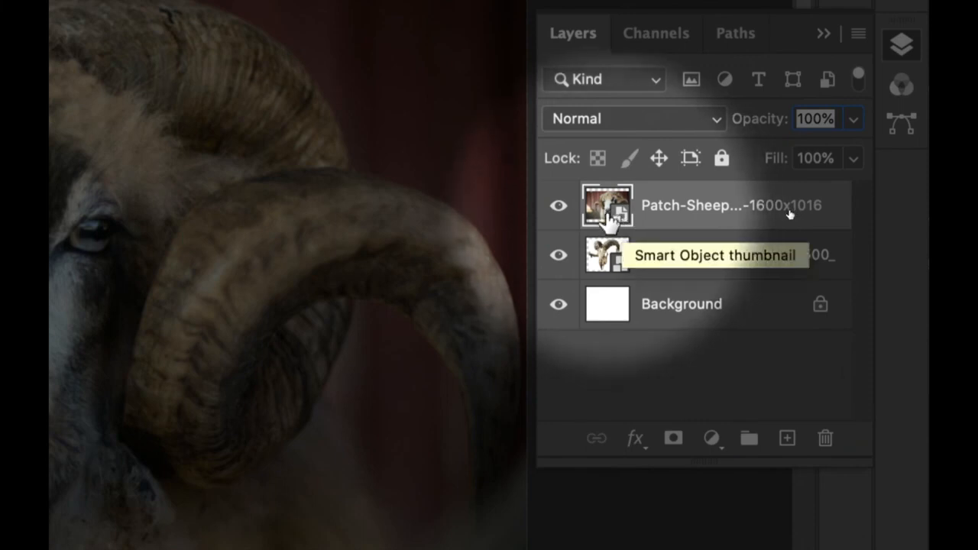
- Rasterize both smart object layers, the Patch-Sheep photo and the 81SD3gOEwBL horned skull image
right_click(683, 214)
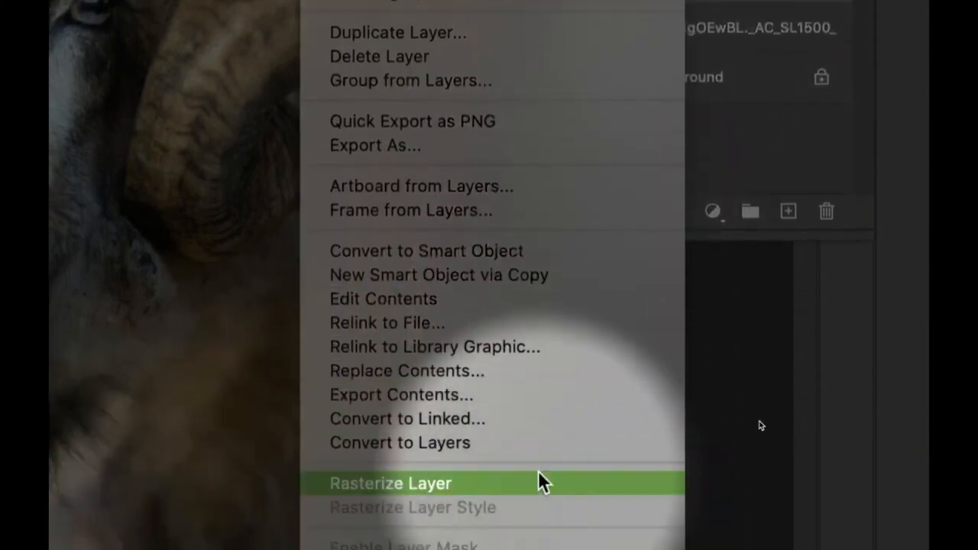
click(538, 479)
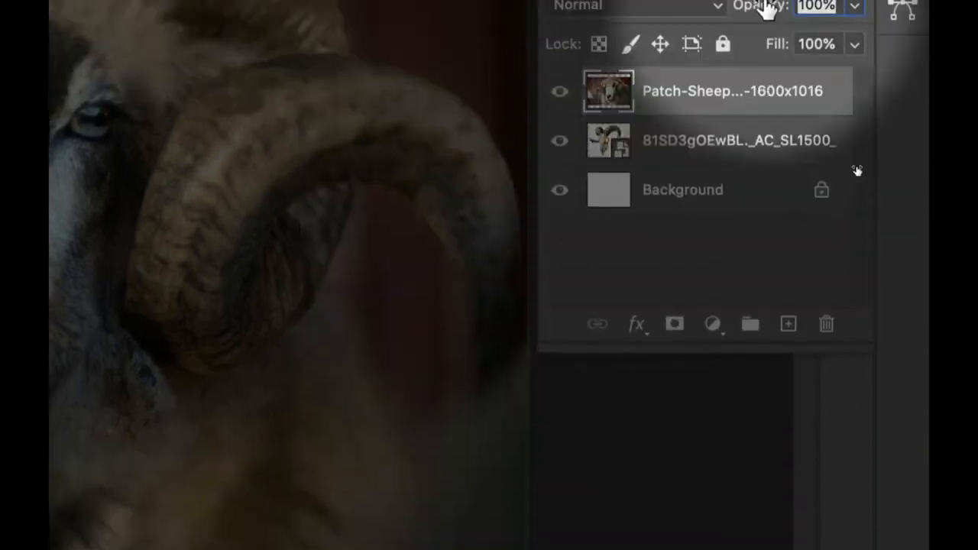
right_click(697, 149)
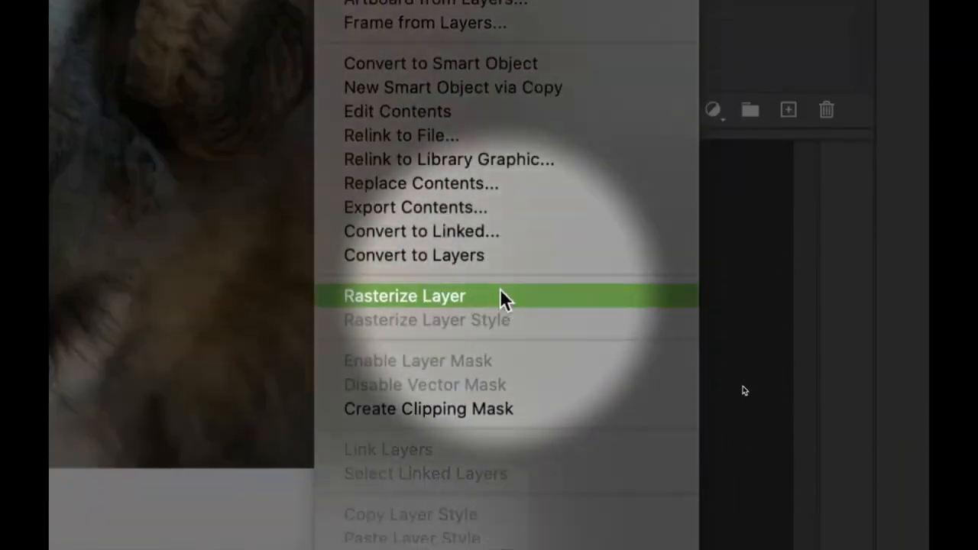
click(499, 296)
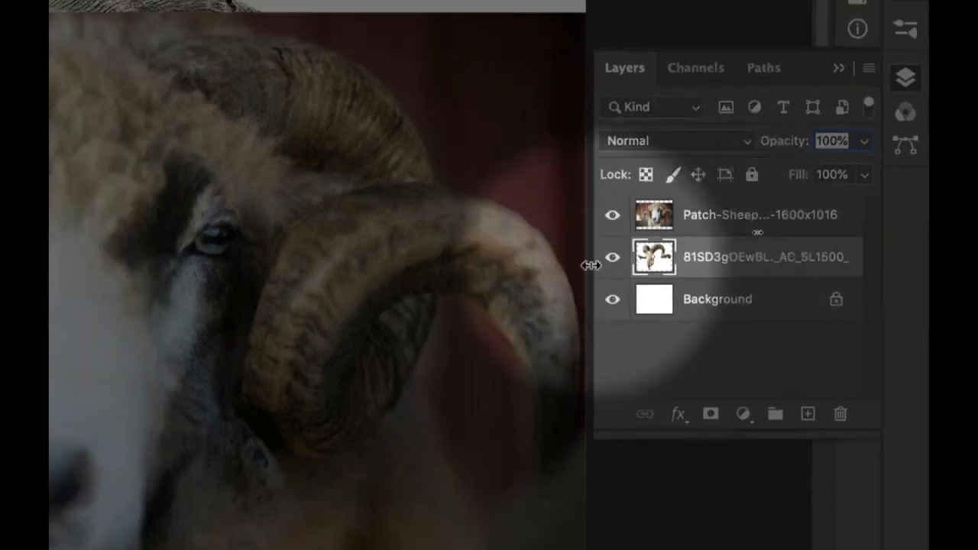
- Hide the 81SD3gOEwBL layer and make the Patch-Sheep photo layer the active one
click(613, 258)
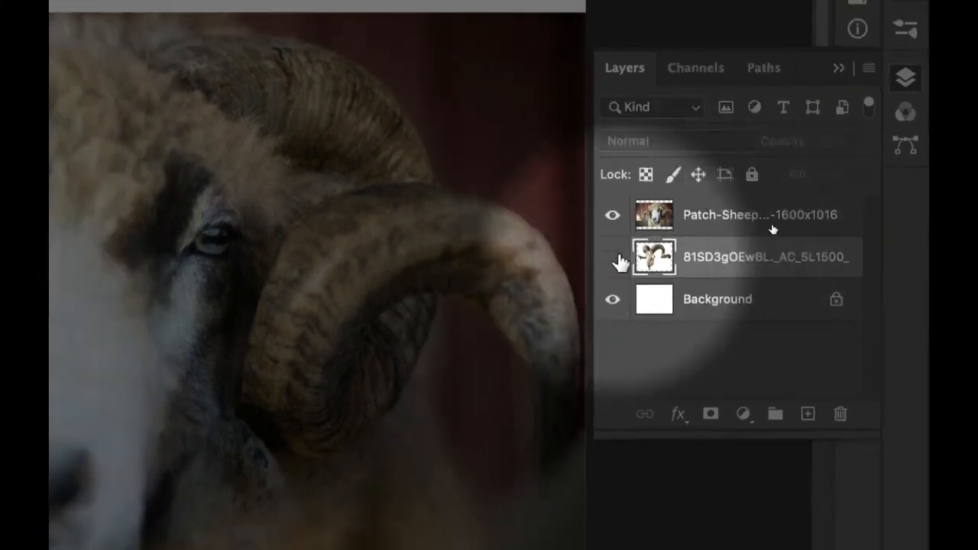
click(718, 219)
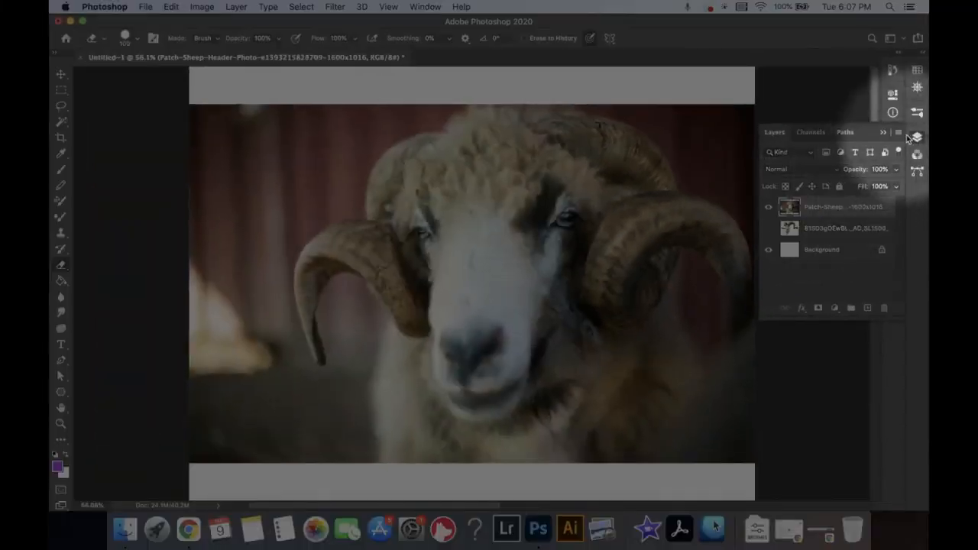
click(909, 104)
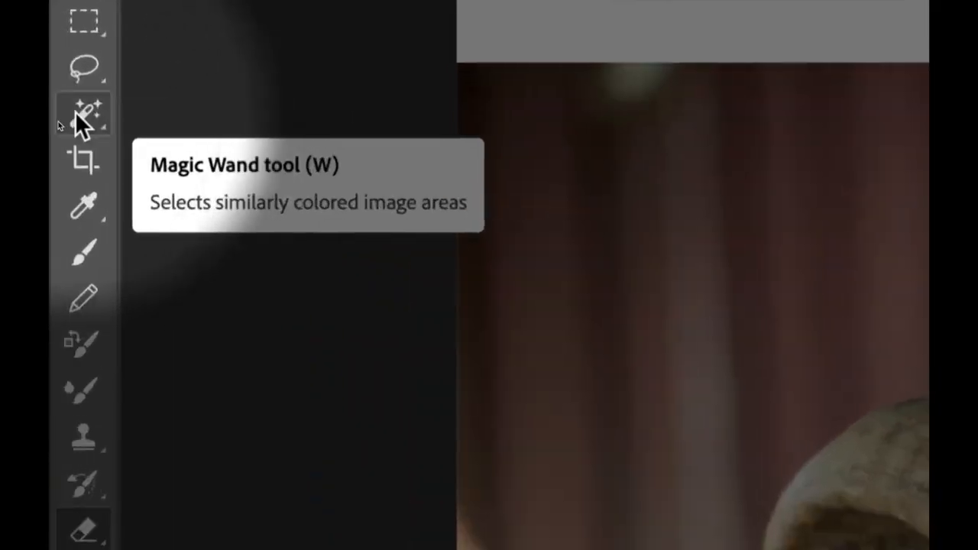
- Switch from the Magic Wand to the Quick Selection tool and set its brush size to 62 px
click(55, 120)
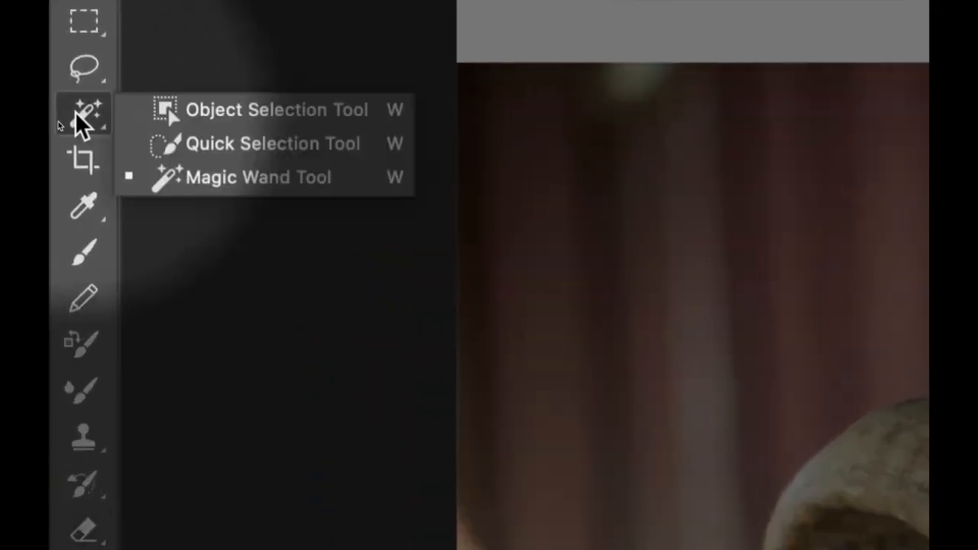
click(248, 147)
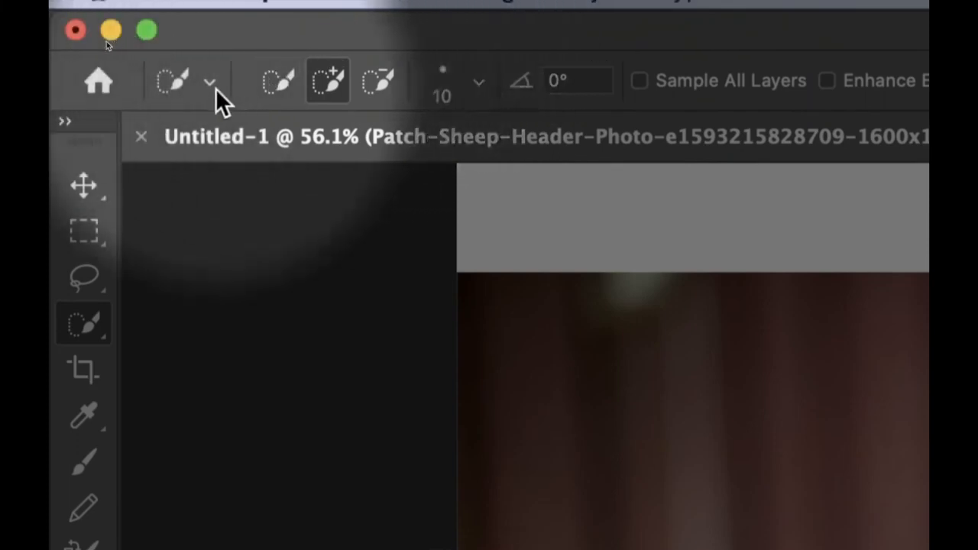
click(211, 86)
click(211, 87)
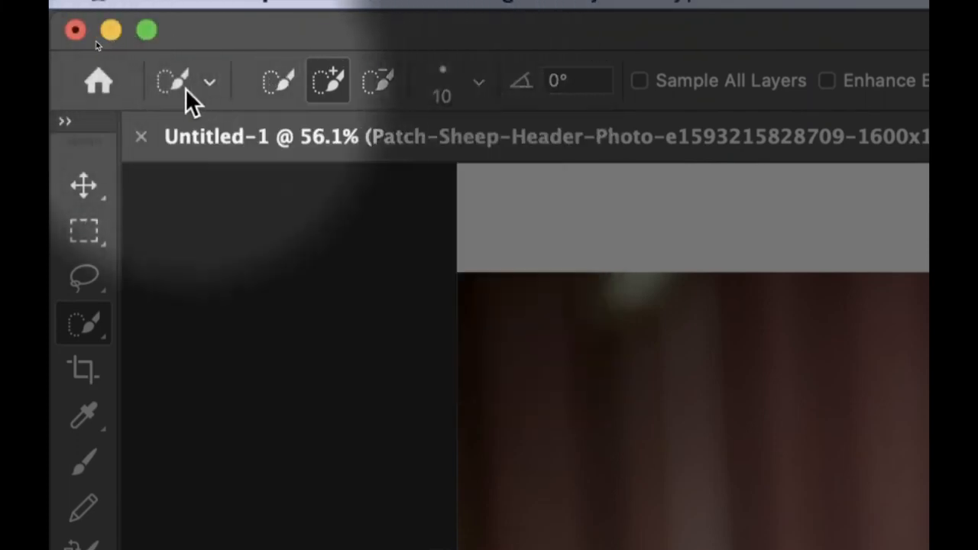
click(479, 82)
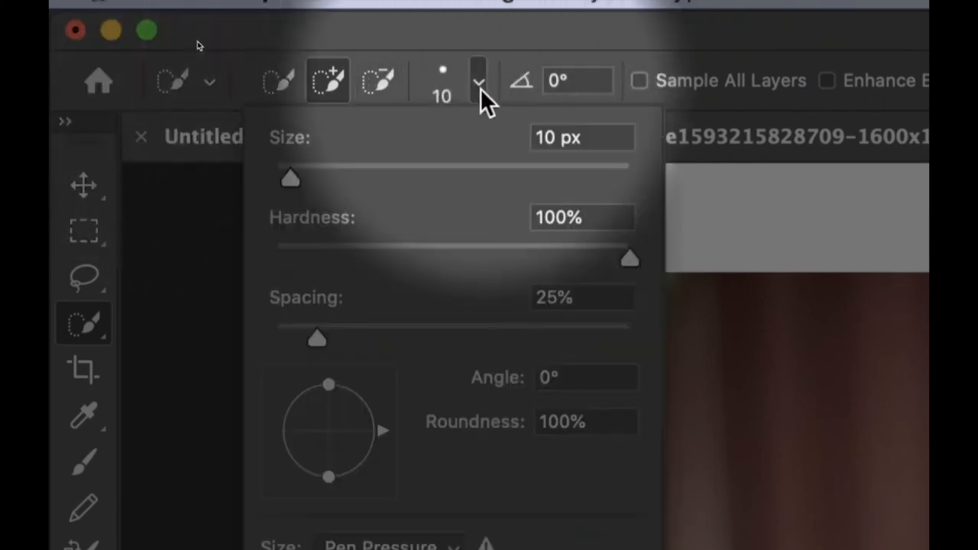
drag(298, 177, 384, 179)
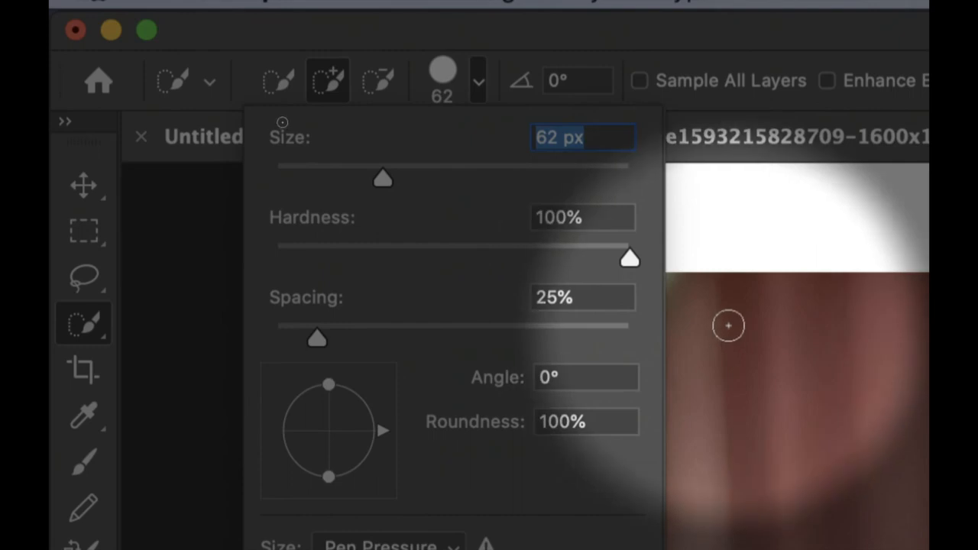
- Try brushing a quick selection over the red backdrop beside the sheep's curled horn
click(711, 308)
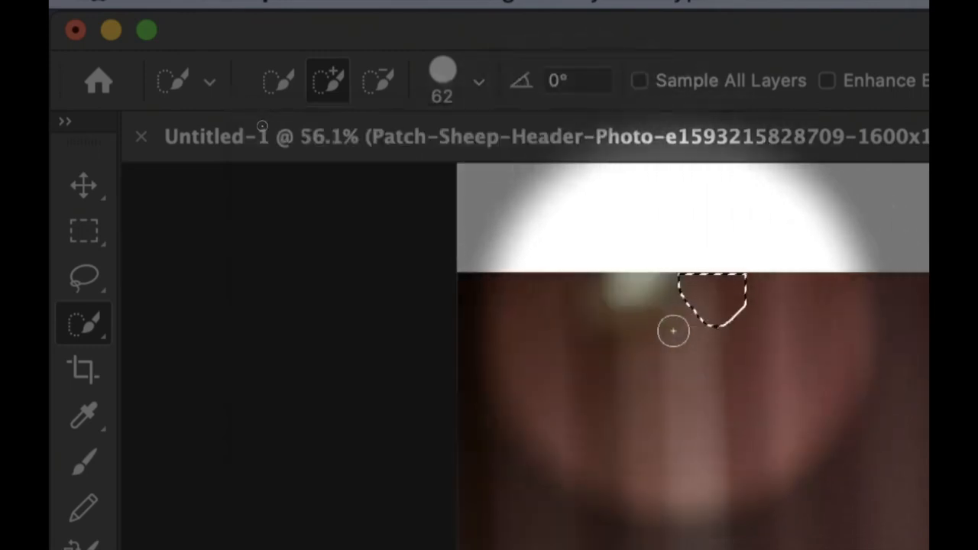
mouse_move(661, 393)
mouse_down()
mouse_move(732, 415)
mouse_move(753, 439)
mouse_move(633, 452)
mouse_move(684, 520)
mouse_move(744, 485)
mouse_up()
key(super+d)
mouse_move(758, 404)
mouse_down()
mouse_move(662, 252)
mouse_move(727, 371)
mouse_move(705, 353)
mouse_move(755, 365)
mouse_up()
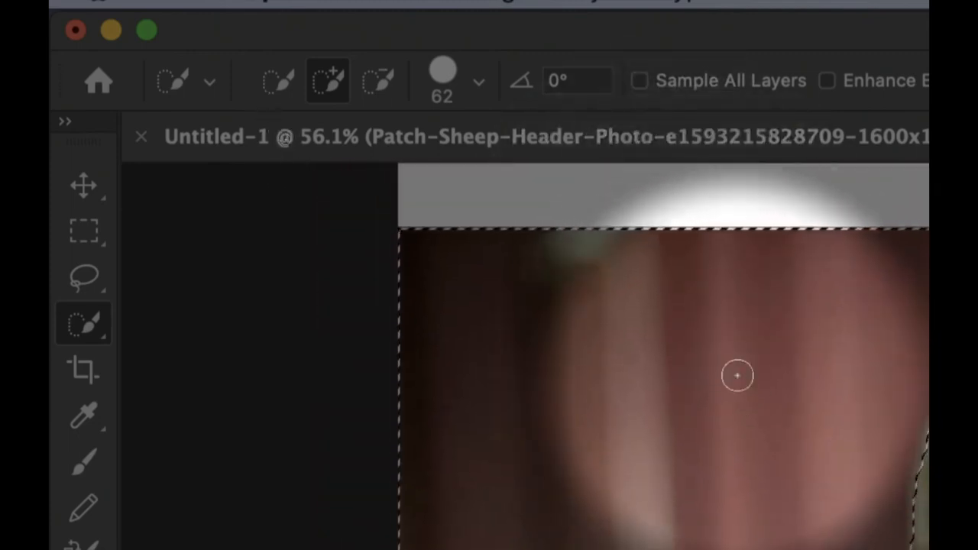
drag(775, 436, 714, 298)
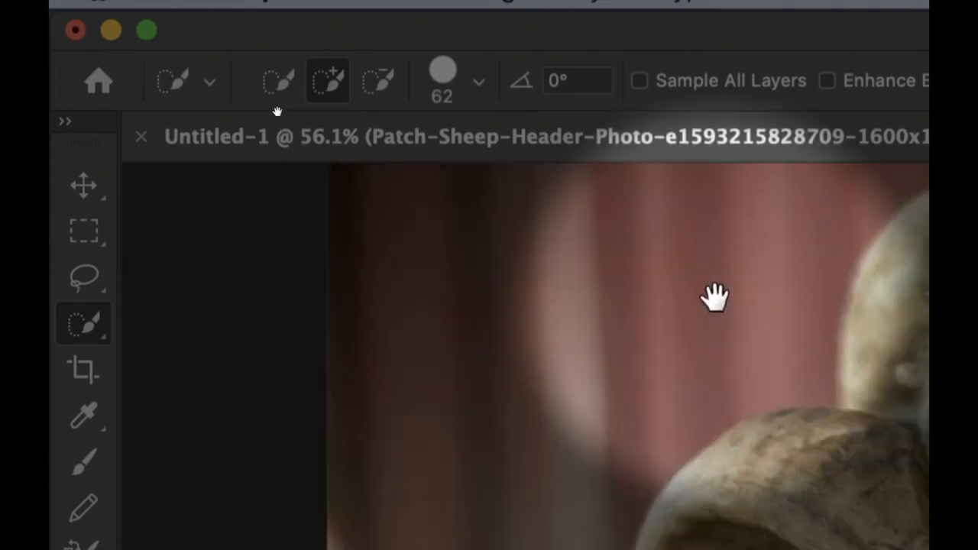
drag(648, 406, 648, 235)
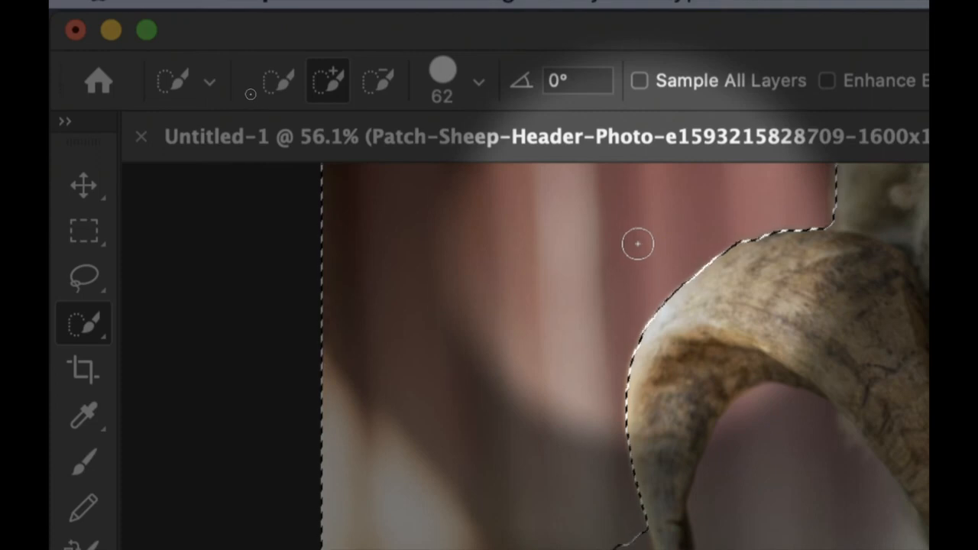
drag(594, 339, 574, 207)
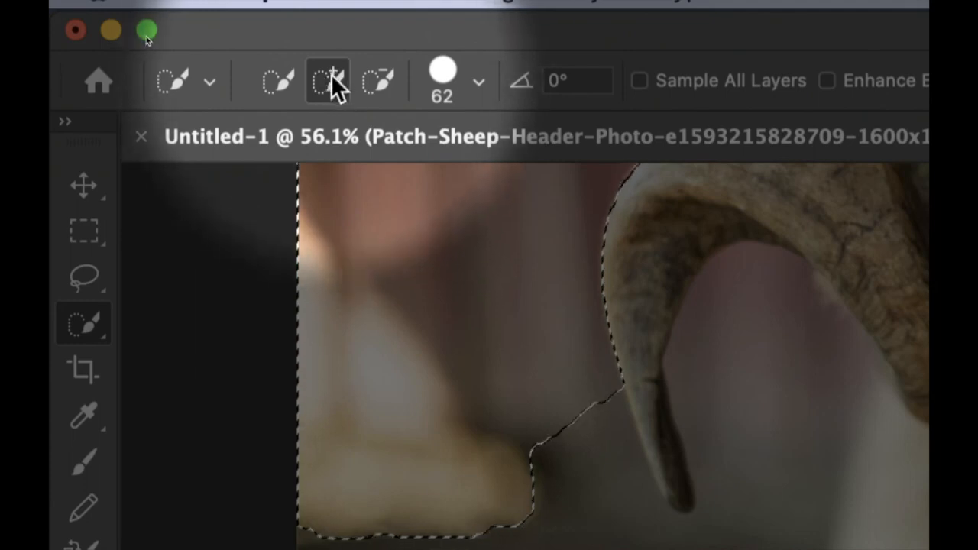
- Replace the selection with a new one over the blurred backdrop beside the horn tip and extend it
click(290, 78)
click(544, 435)
mouse_move(542, 420)
mouse_down()
mouse_move(541, 344)
mouse_move(446, 326)
mouse_move(356, 345)
mouse_move(448, 291)
mouse_move(454, 262)
mouse_up()
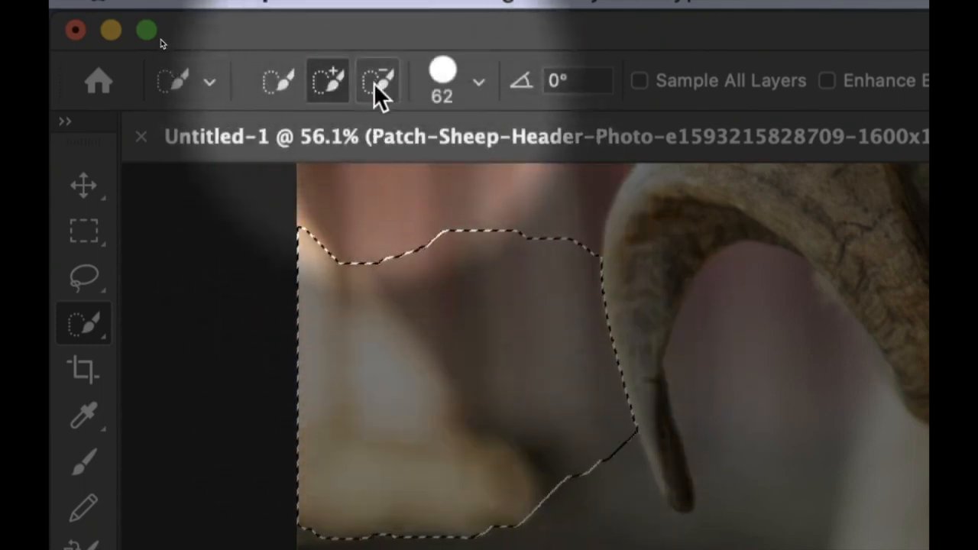
- Subtract the upper reddish part of the backdrop from the selection
click(378, 83)
drag(415, 233, 475, 342)
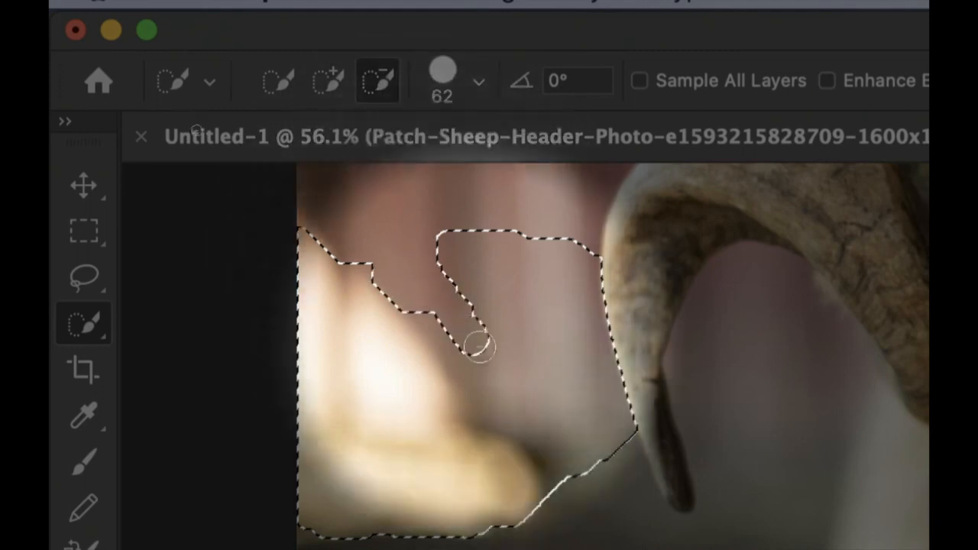
mouse_move(448, 255)
mouse_down()
mouse_move(494, 312)
mouse_move(525, 310)
mouse_move(531, 329)
mouse_up()
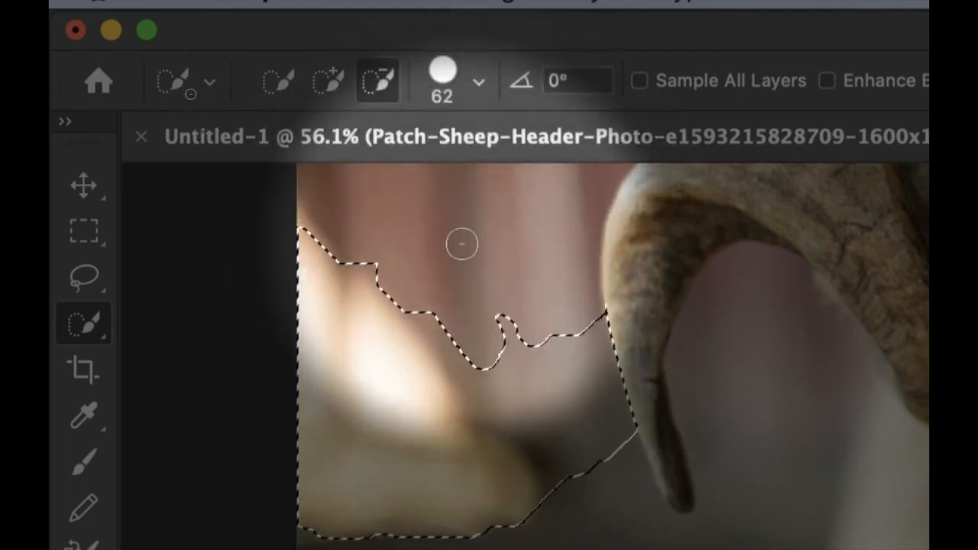
- Add a patch of the reddish backdrop beside the horn back to the selection and subtract part of it again
click(280, 81)
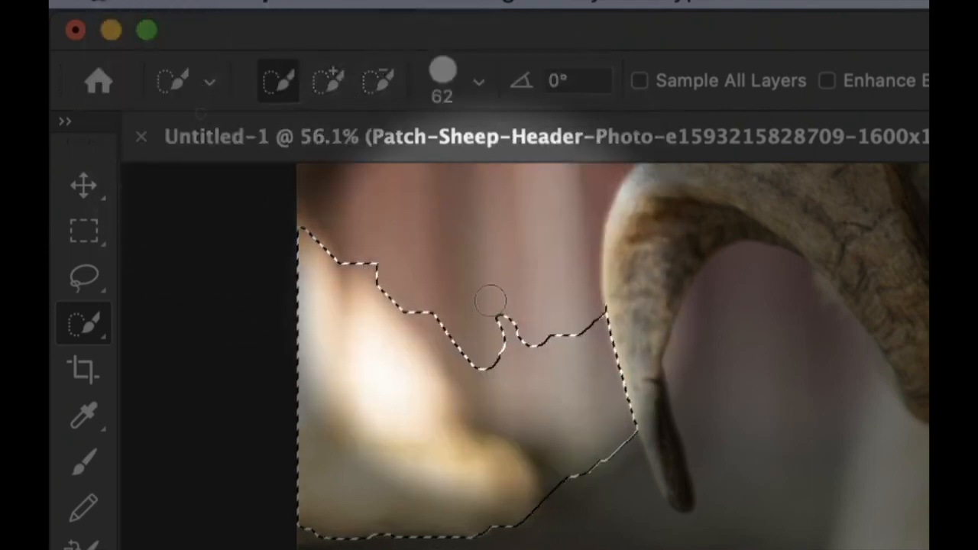
key(shift)
mouse_move(496, 291)
mouse_down()
mouse_move(477, 262)
mouse_move(436, 273)
mouse_move(468, 312)
mouse_move(484, 287)
mouse_move(555, 301)
mouse_up()
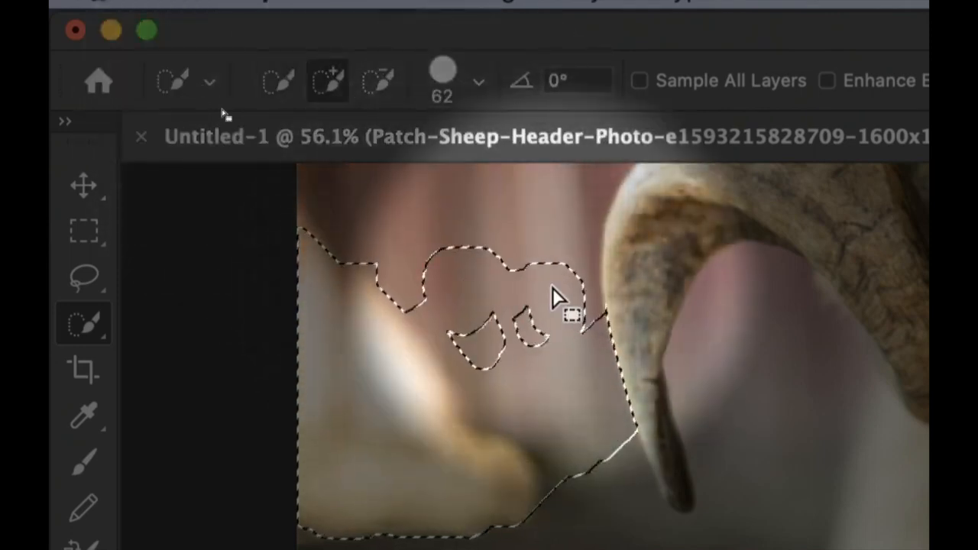
key(alt)
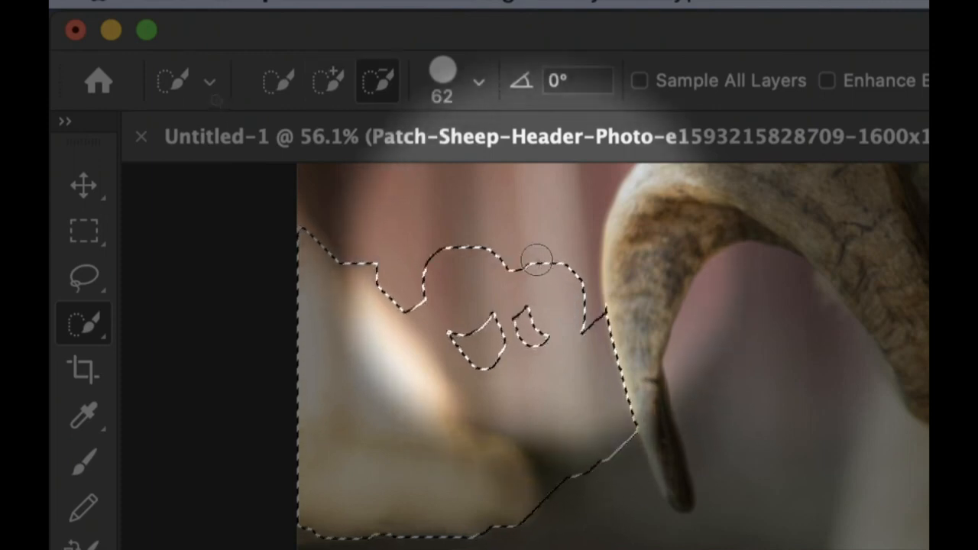
mouse_move(524, 280)
mouse_down()
mouse_move(549, 366)
mouse_move(547, 423)
mouse_move(559, 280)
mouse_up()
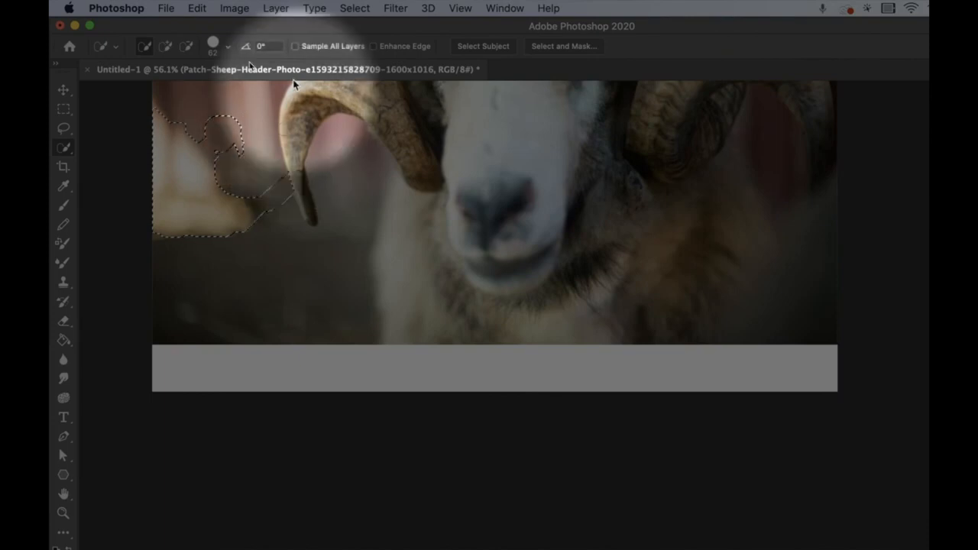
- Make a fresh quick selection of the whole backdrop around the curled horn, from the photo's upper edge to the ground
drag(349, 157, 356, 405)
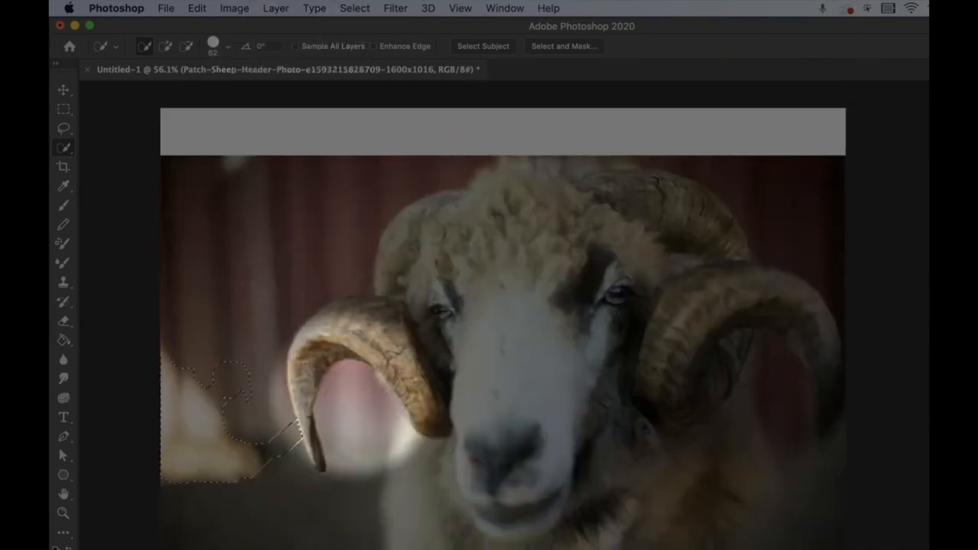
key(shift)
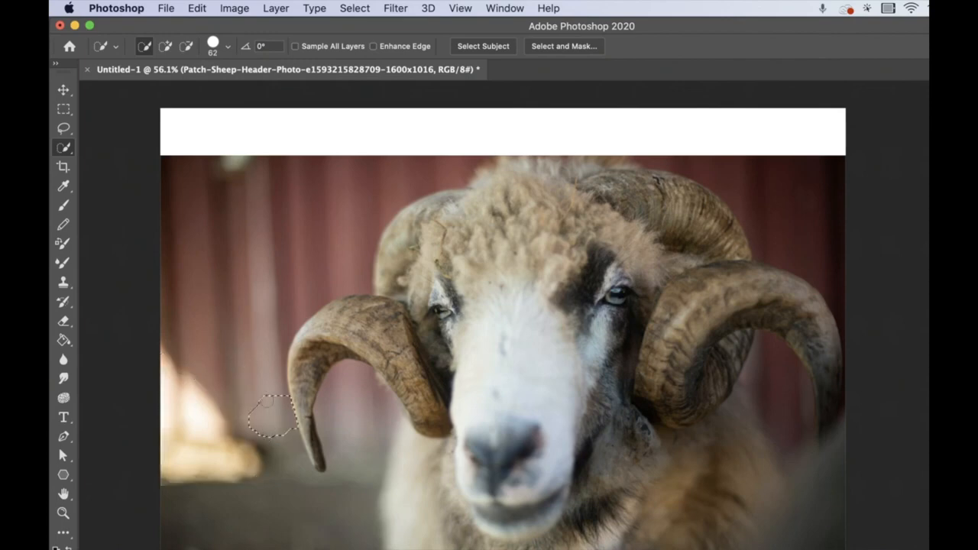
drag(265, 301, 329, 214)
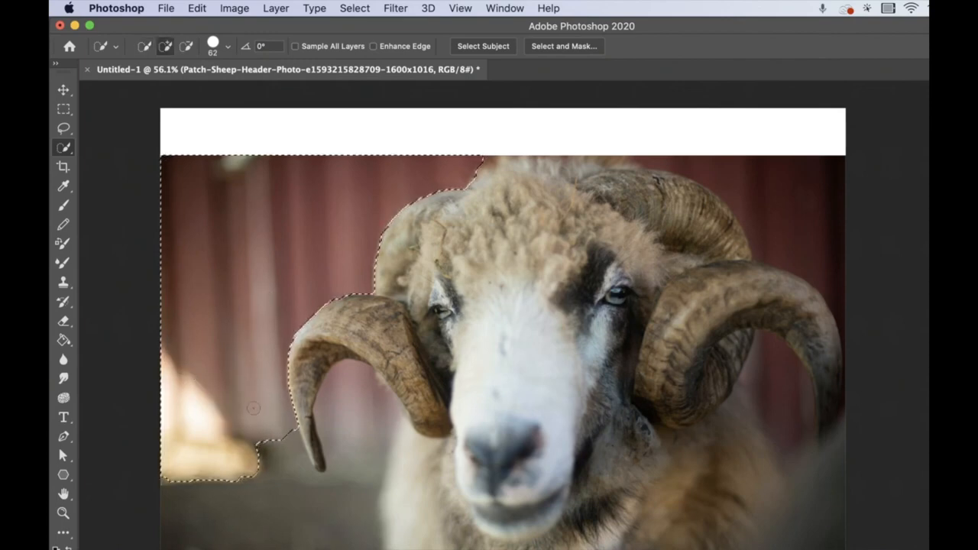
drag(237, 398, 264, 489)
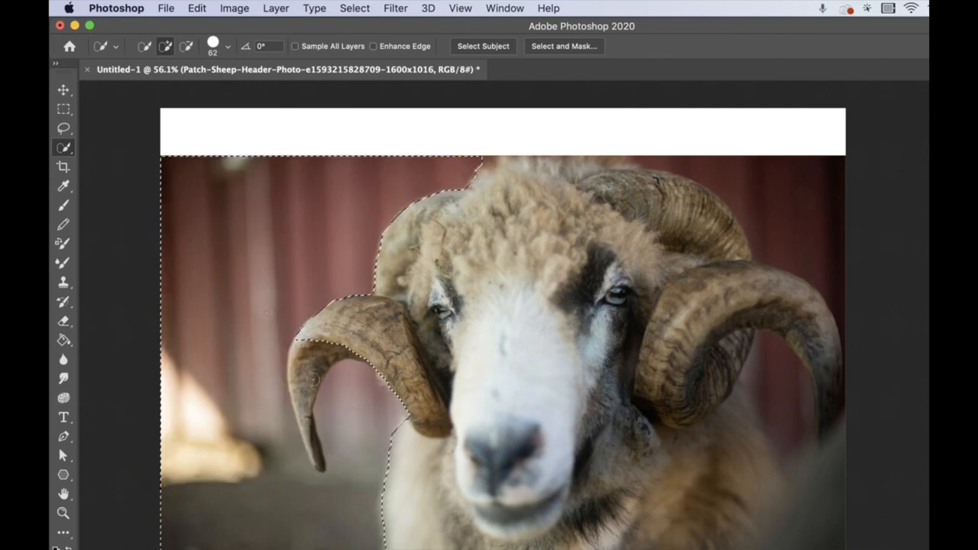
- Subtract the lower half of the curled horn from the backdrop selection and undo the stray stroke beside the chest fur
scroll(315, 379, down, 10)
scroll(314, 378, up, 10)
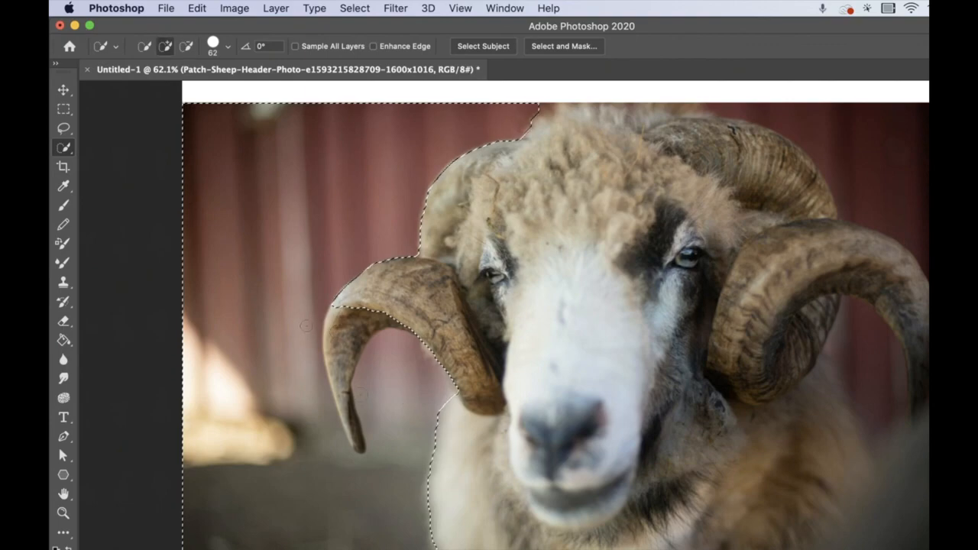
scroll(305, 326, up, 8)
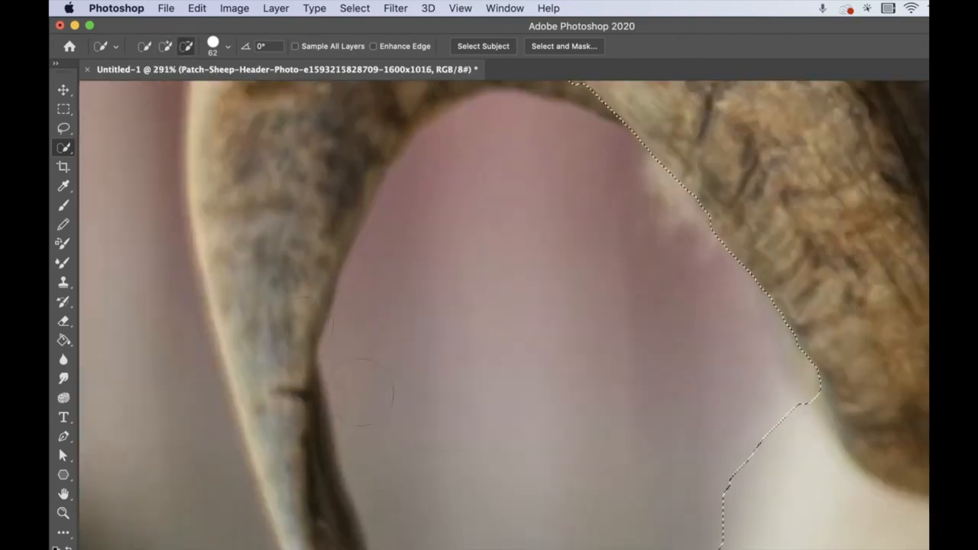
scroll(360, 394, down, 8)
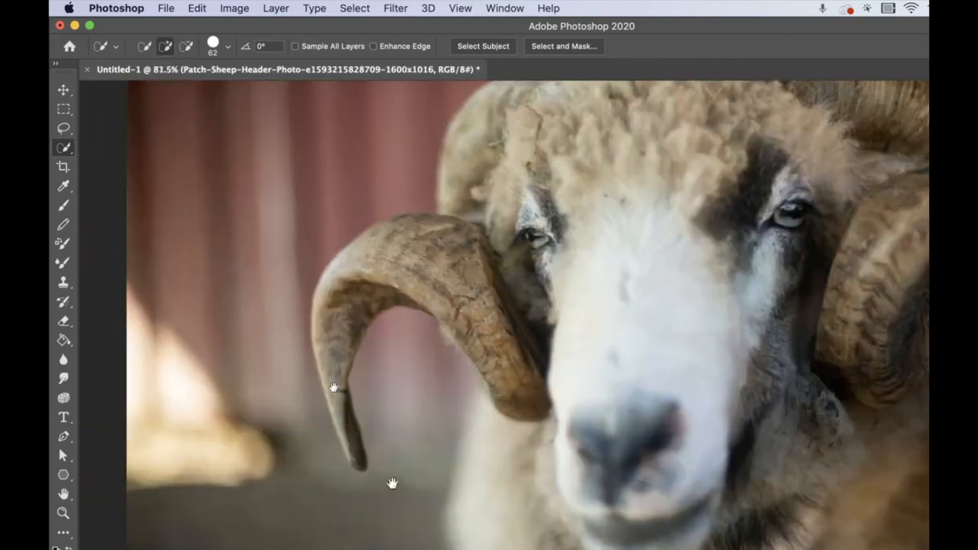
drag(392, 483, 397, 396)
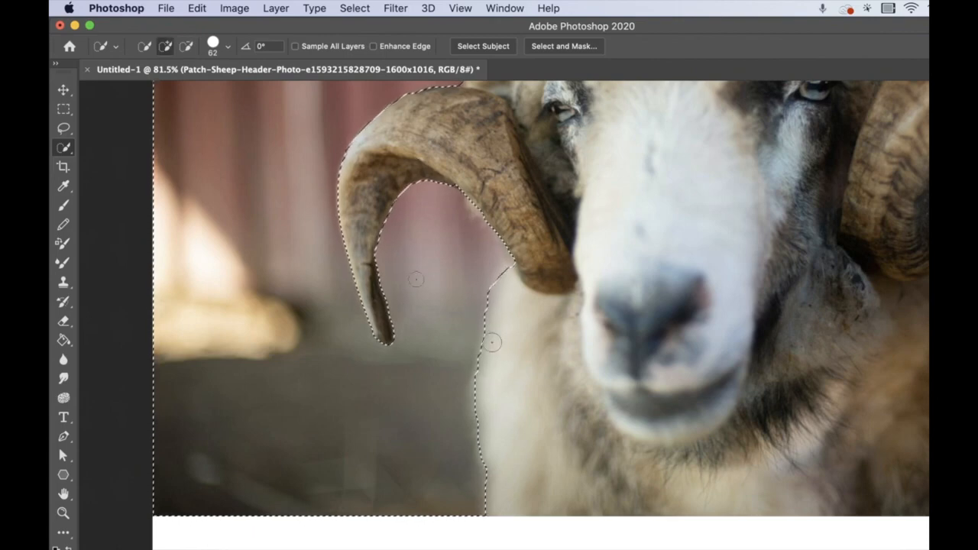
drag(463, 224, 458, 321)
key(super+z)
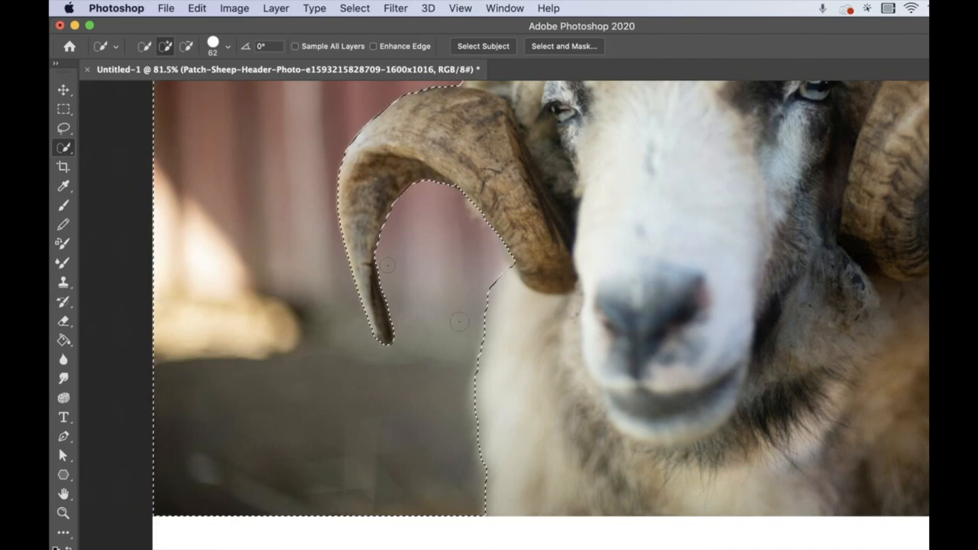
- Add the small wedge of red backdrop beside the wool on top of the sheep's head to the selection
drag(426, 269, 442, 431)
drag(460, 250, 418, 357)
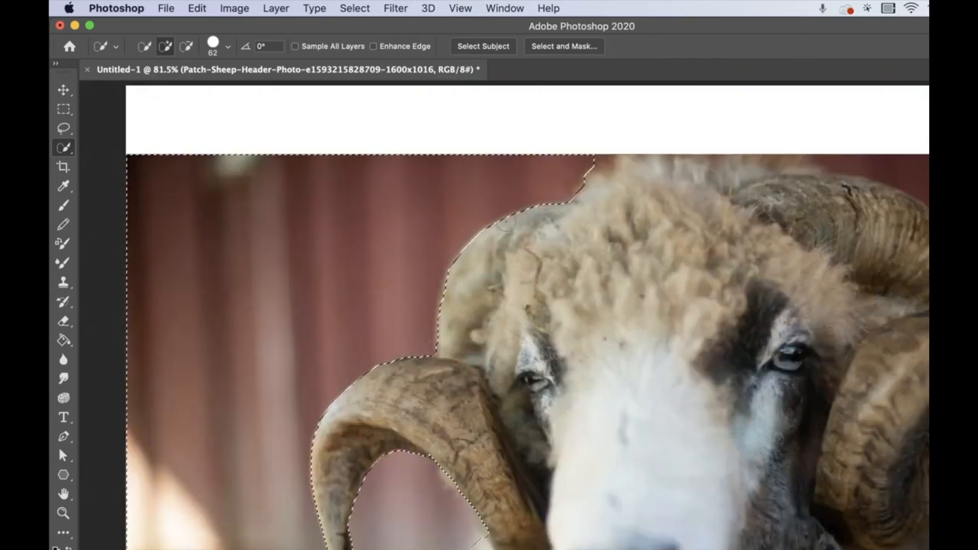
click(605, 162)
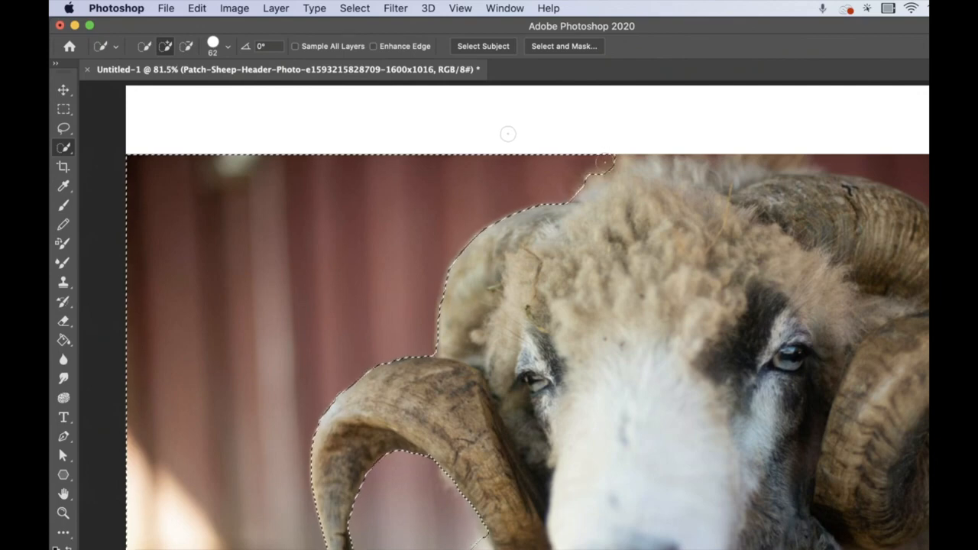
- Add the small patch above the head wool to the selection, delete the selected backdrop around the left curled horn, and deselect
click(633, 149)
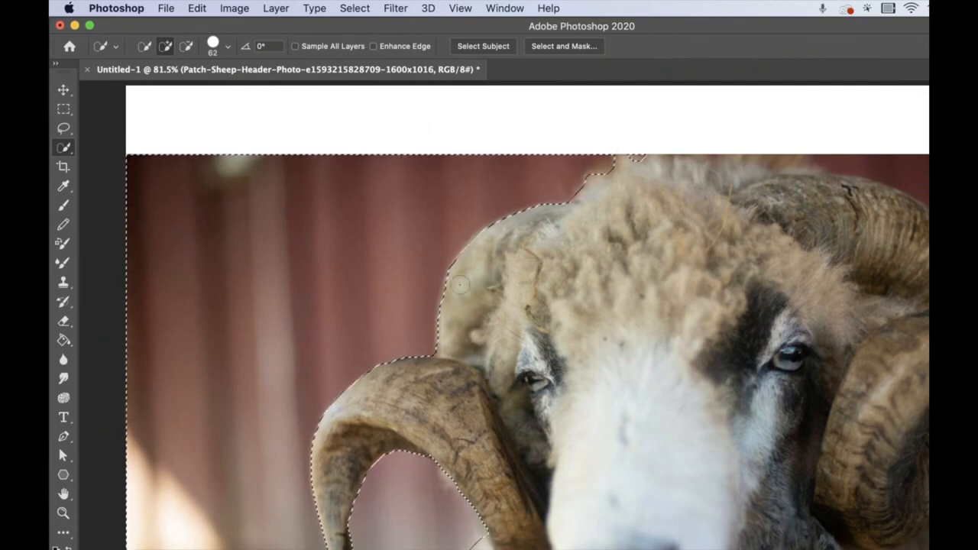
drag(398, 332, 458, 198)
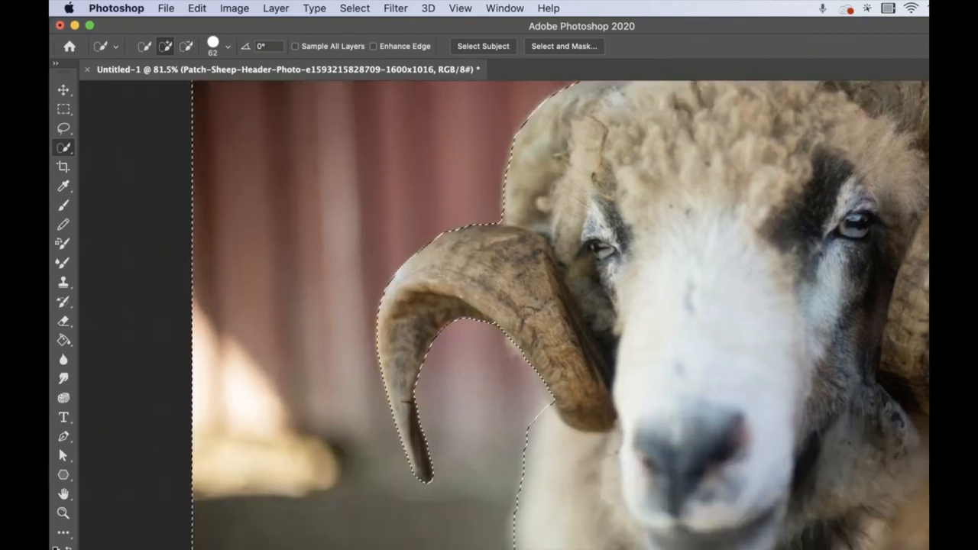
drag(491, 339, 489, 321)
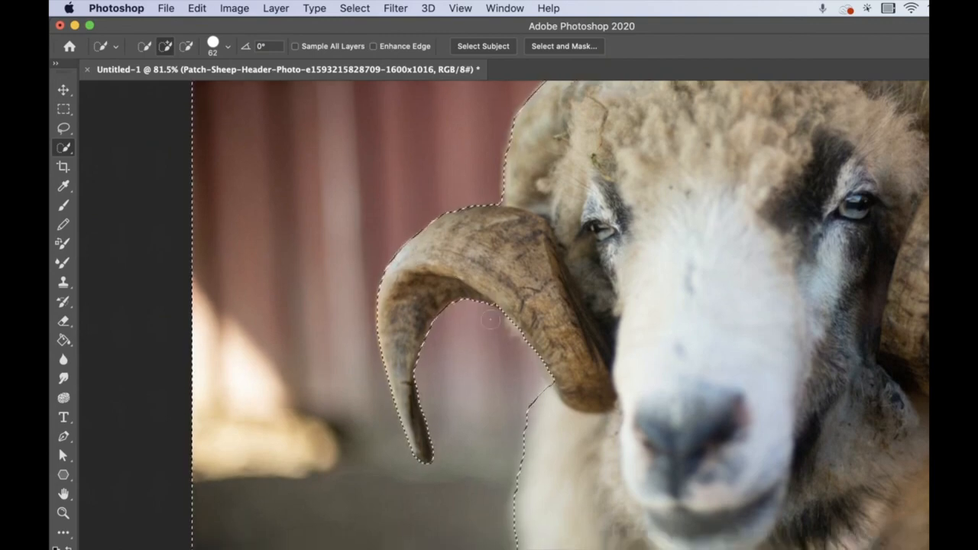
key(Delete)
key(super+d)
- Quick-select the backdrop inside and below the right horn, subtract the horn and body fur, delete the selected area and deselect
drag(498, 389, 524, 220)
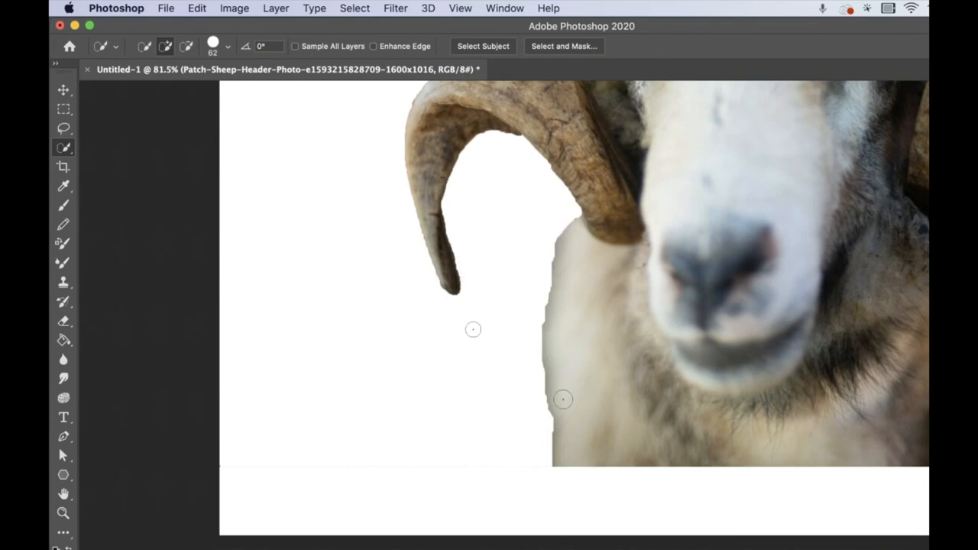
drag(719, 276, 353, 322)
drag(637, 305, 511, 380)
mouse_move(650, 295)
mouse_down()
mouse_move(652, 350)
mouse_move(643, 281)
mouse_move(617, 245)
mouse_move(644, 307)
mouse_move(660, 440)
mouse_move(624, 309)
mouse_move(626, 363)
mouse_up()
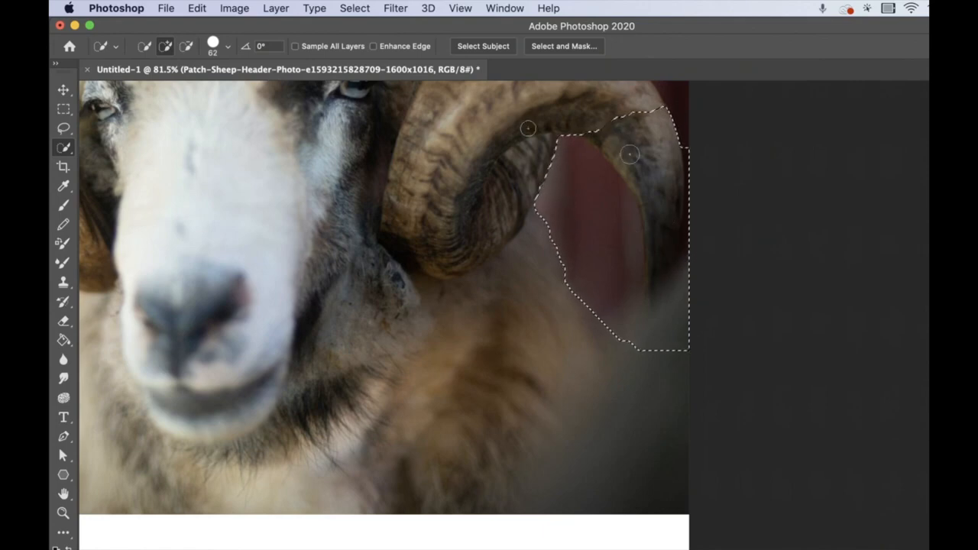
mouse_move(636, 155)
mouse_down()
mouse_move(595, 136)
mouse_move(657, 217)
mouse_move(663, 284)
mouse_up()
mouse_move(694, 244)
mouse_down()
mouse_move(686, 386)
mouse_move(550, 428)
mouse_up()
mouse_move(540, 312)
mouse_down()
mouse_move(486, 273)
mouse_move(526, 223)
mouse_move(534, 393)
mouse_move(450, 525)
mouse_move(393, 494)
mouse_move(407, 440)
mouse_move(358, 461)
mouse_up()
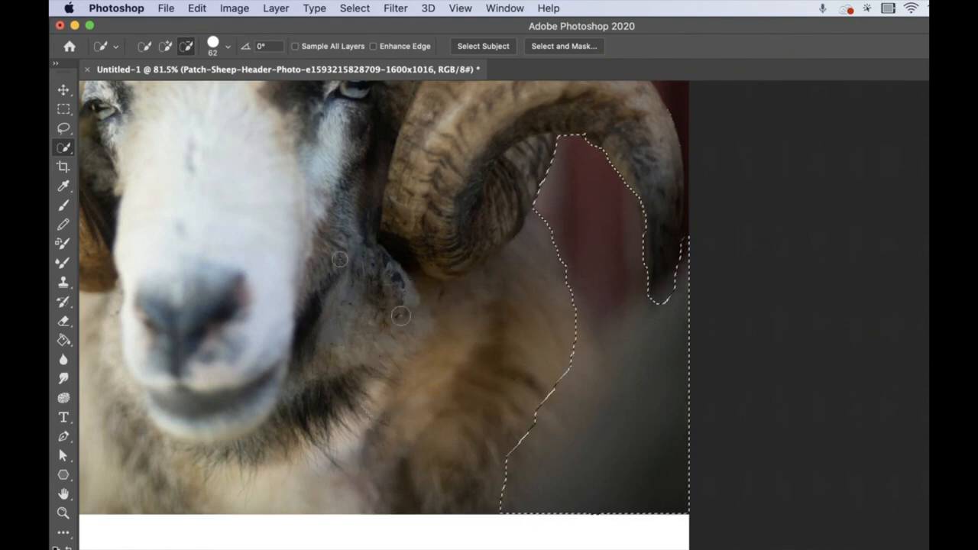
key(Delete)
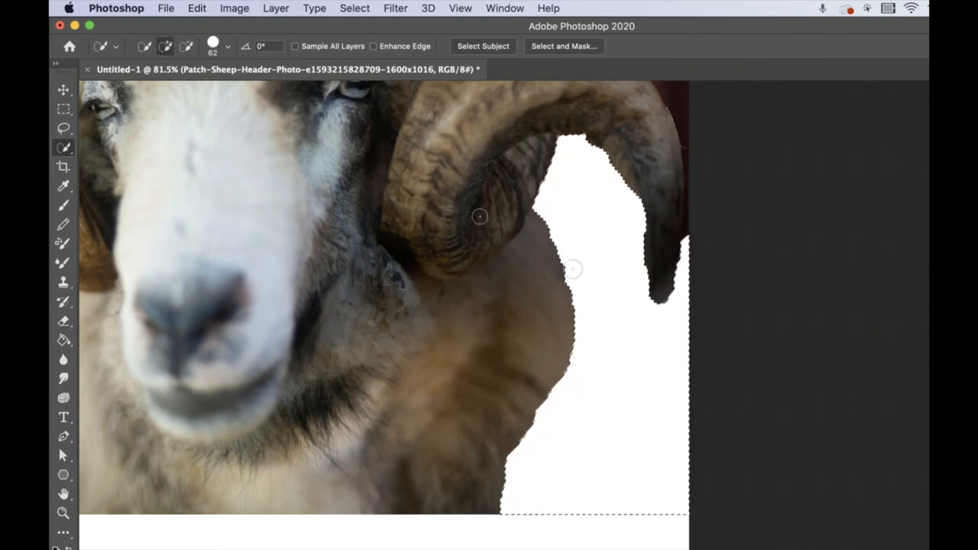
scroll(431, 251, up, 6)
scroll(431, 251, right, 2)
key(super+d)
- Quick-select the dark red backdrop above and beside the right horns, delete it from the photo layer and clear the selection
mouse_move(517, 220)
mouse_down()
mouse_move(494, 152)
mouse_move(539, 215)
mouse_up()
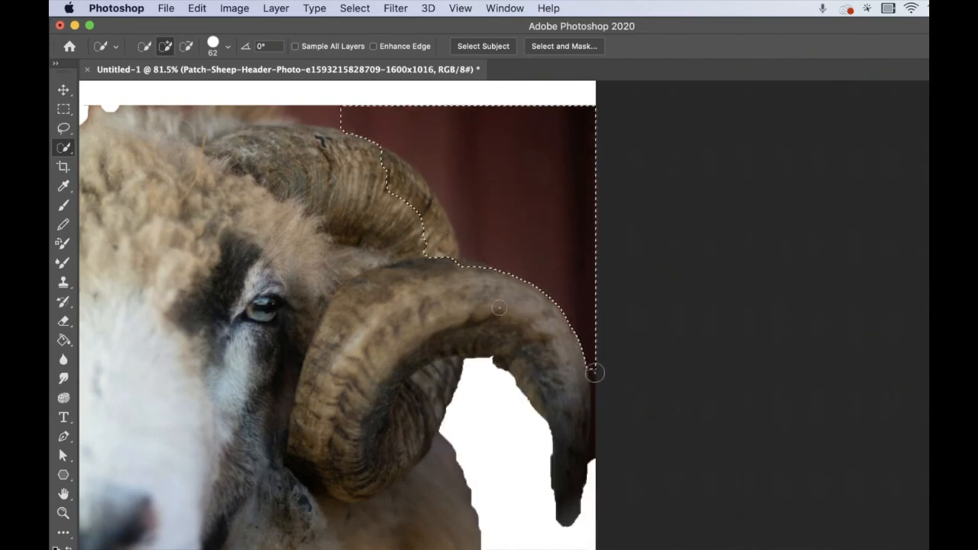
mouse_move(594, 371)
mouse_down()
mouse_move(602, 450)
mouse_move(557, 471)
mouse_move(557, 511)
mouse_move(573, 454)
mouse_move(500, 322)
mouse_move(458, 287)
mouse_move(386, 172)
mouse_move(362, 168)
mouse_up()
mouse_move(341, 118)
mouse_down()
mouse_move(239, 106)
mouse_move(242, 158)
mouse_move(359, 266)
mouse_move(312, 245)
mouse_up()
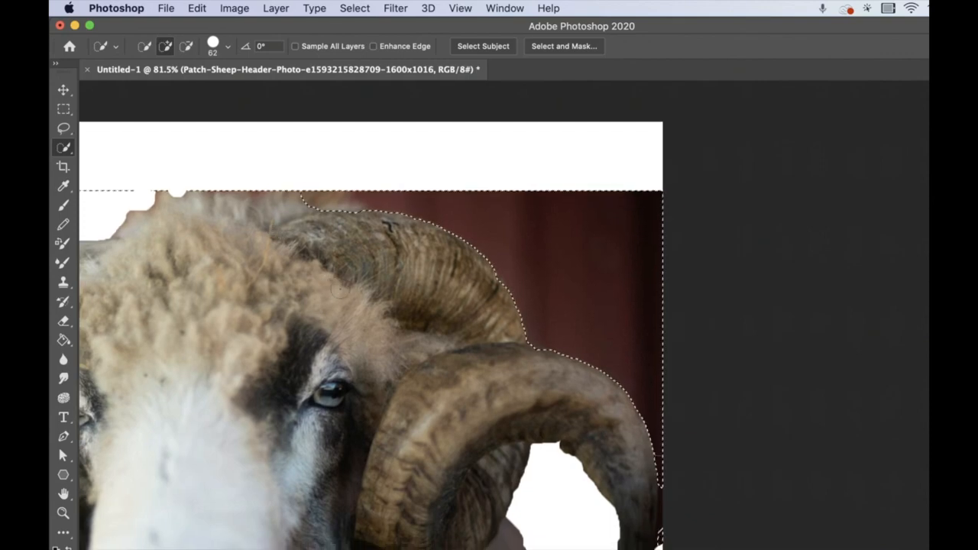
key(Delete)
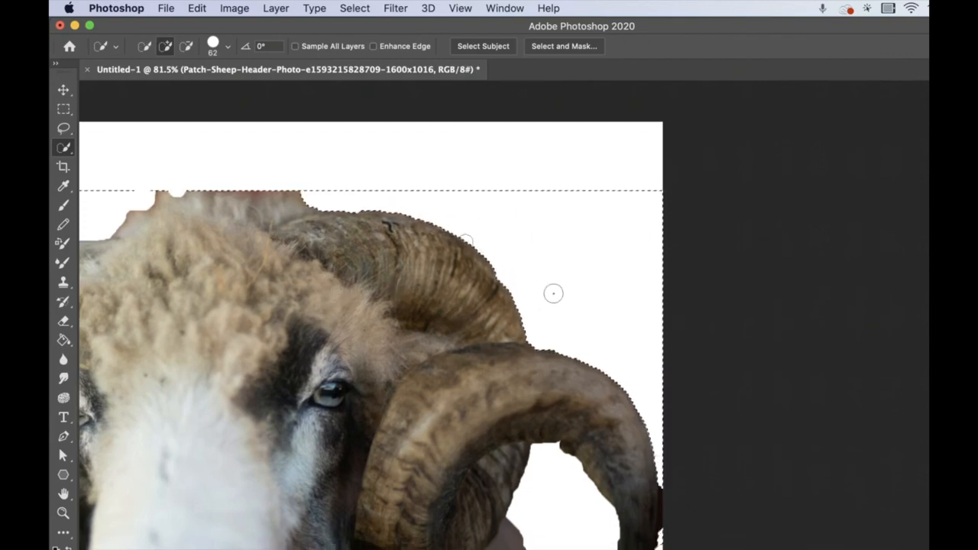
click(357, 10)
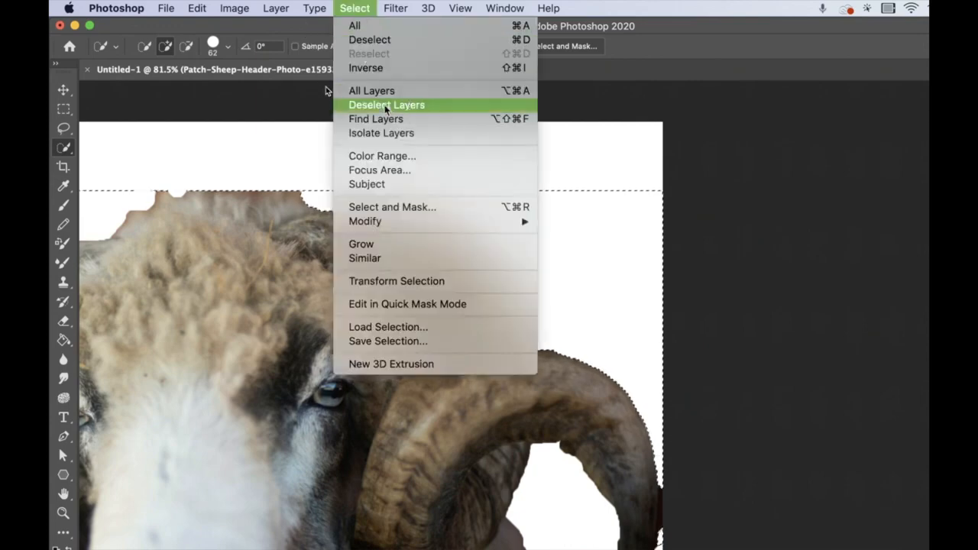
click(393, 42)
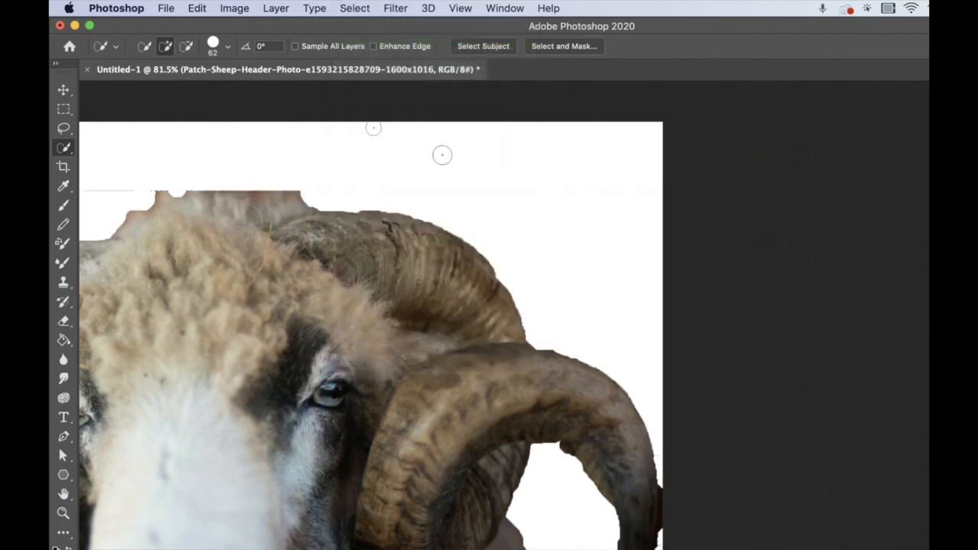
key(super+d)
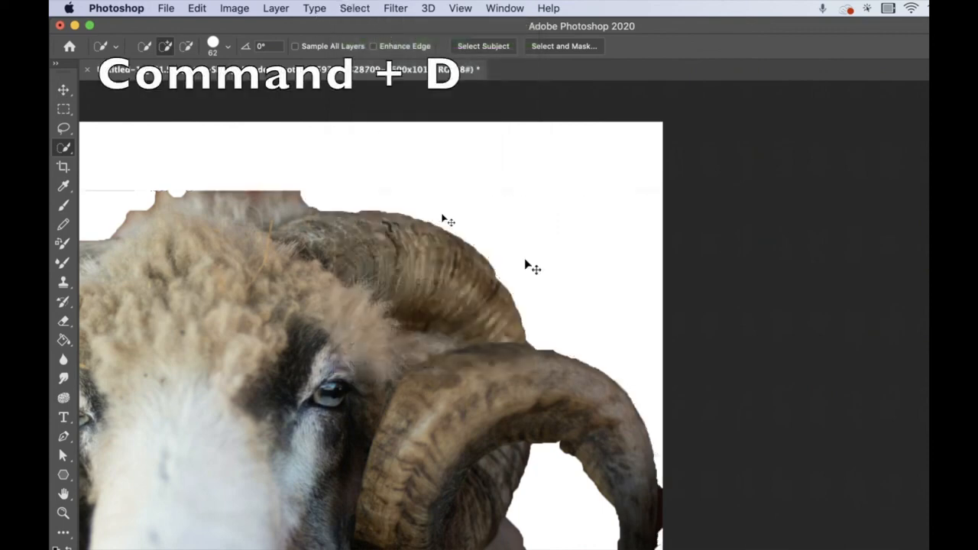
- Try a quick selection along the photo's upper edge over the emptied area beside the head, and clear it again
drag(462, 392, 624, 251)
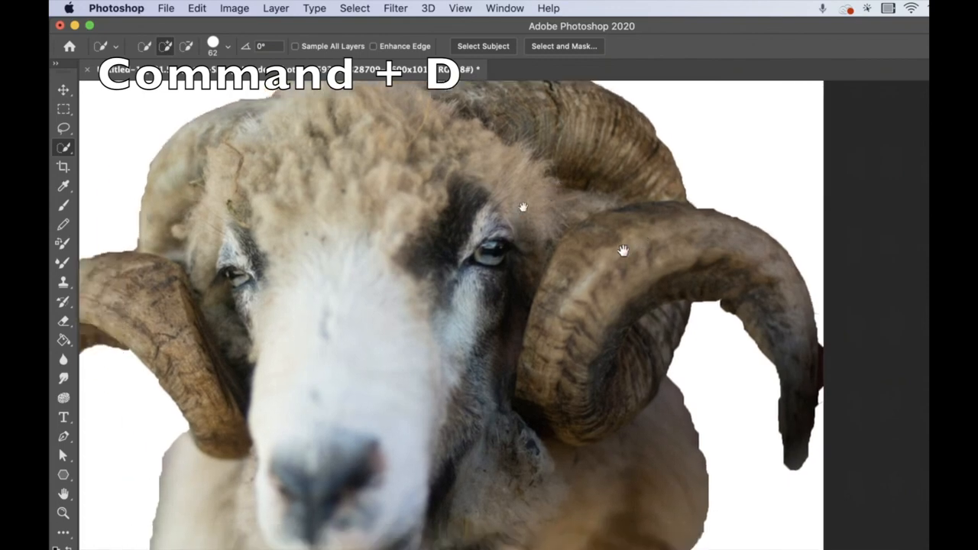
scroll(623, 251, down, 5)
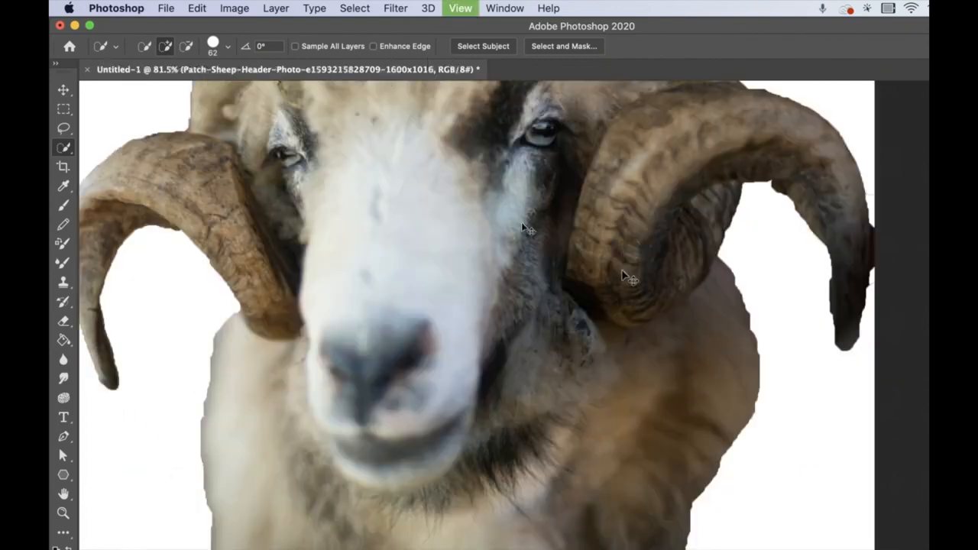
key(super+minus)
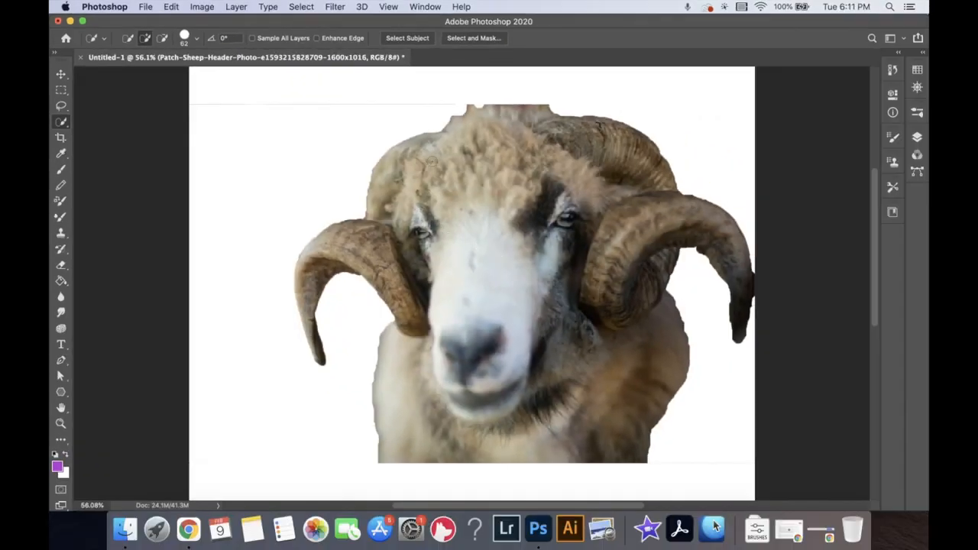
drag(452, 105, 280, 107)
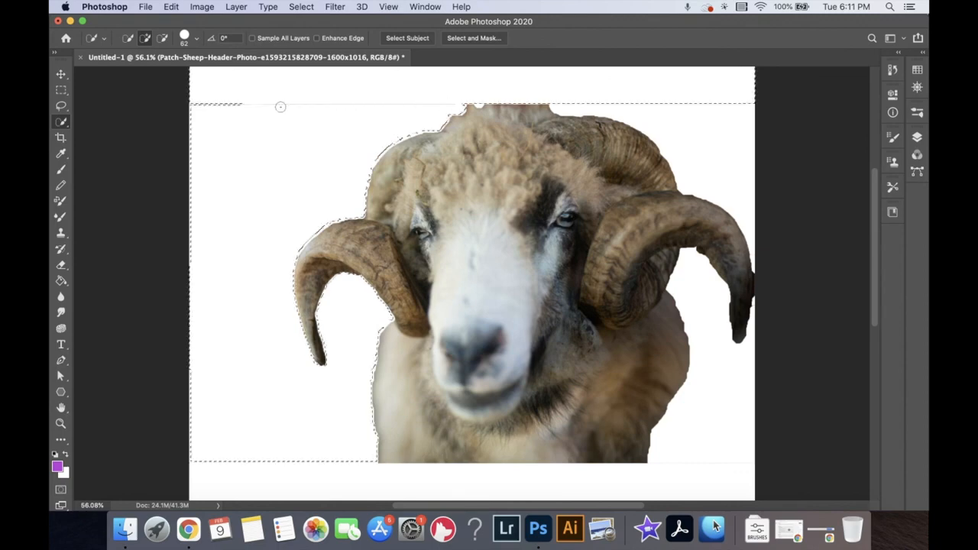
key(super+d)
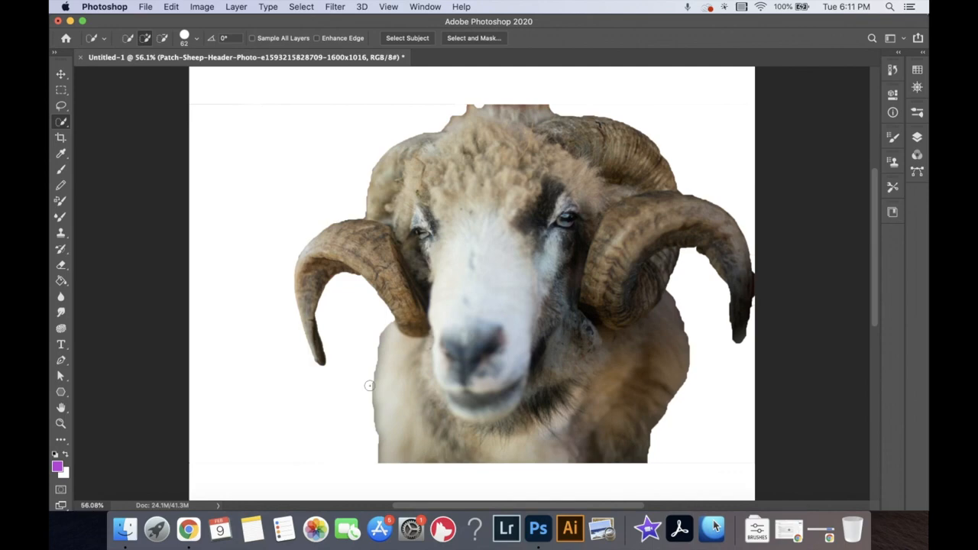
- Examine the cut-out edges along the chest fur and the left curled horn up close
key(z)
drag(369, 386, 394, 284)
drag(413, 247, 406, 340)
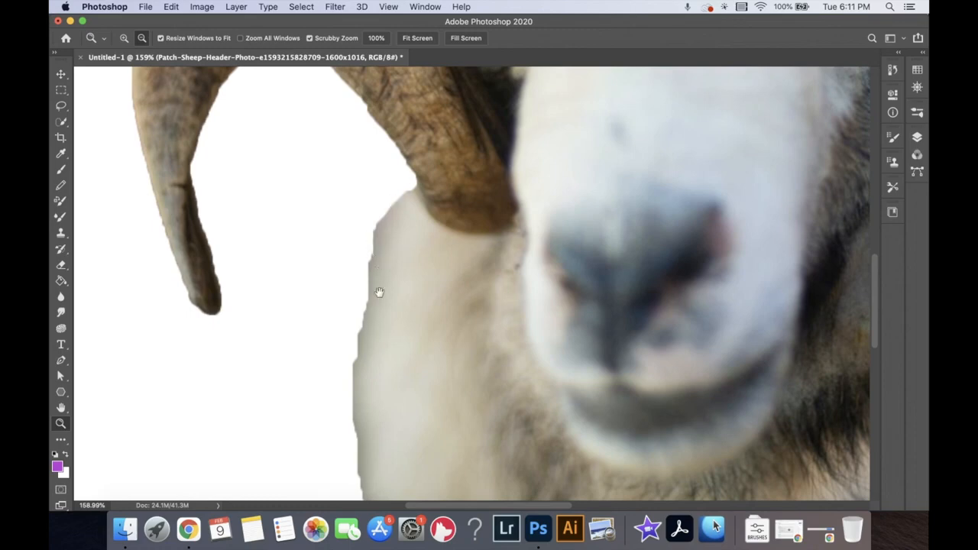
drag(379, 293, 378, 202)
drag(389, 165, 401, 366)
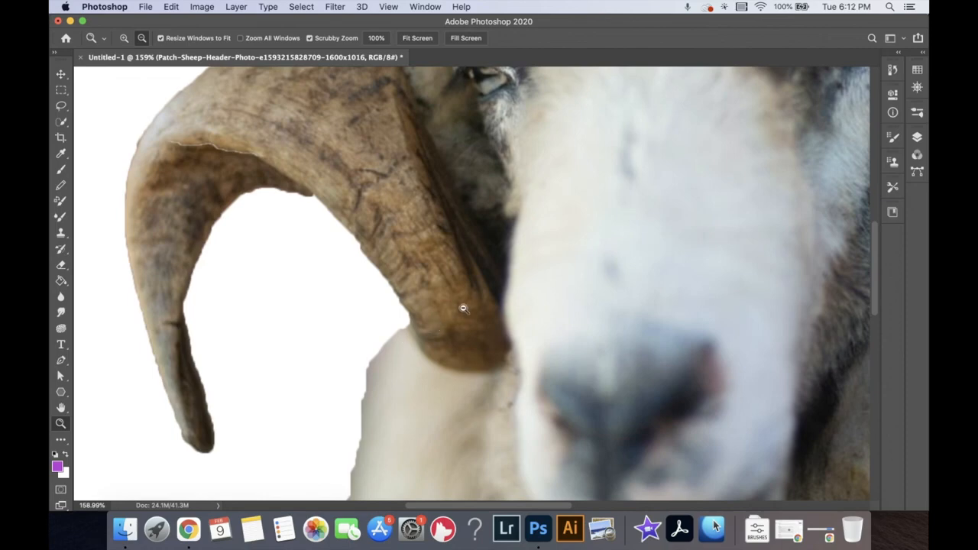
drag(463, 309, 532, 281)
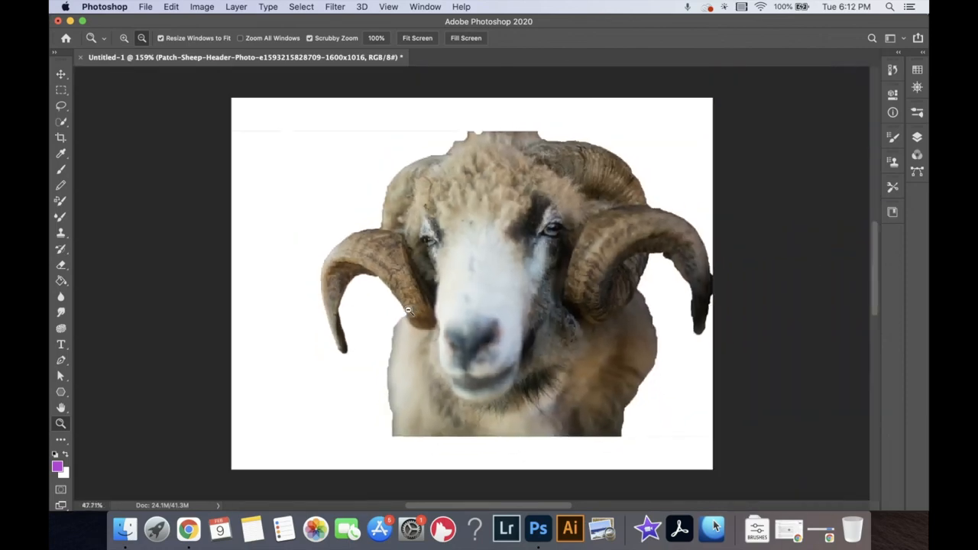
- Hide the sheep photo layer and show the ram skull layer
click(919, 140)
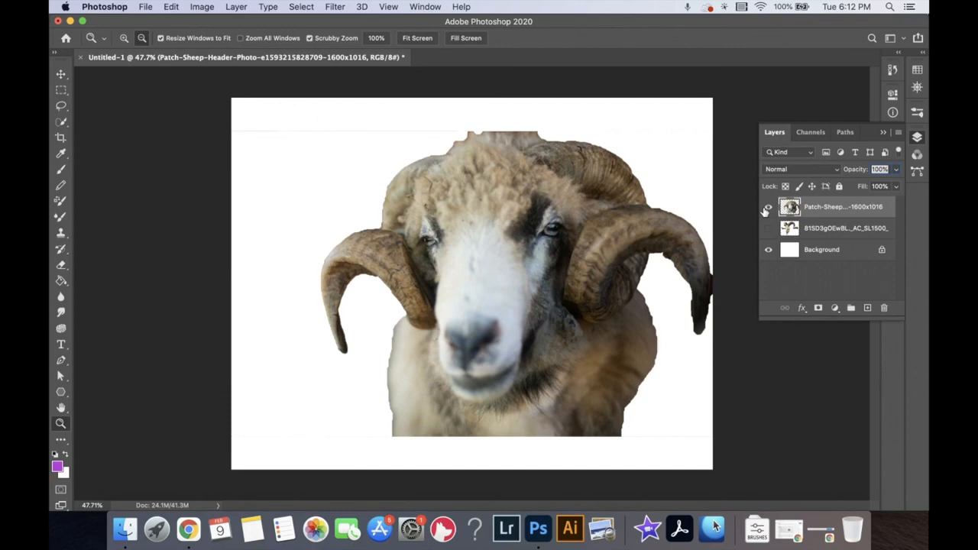
click(768, 208)
click(769, 228)
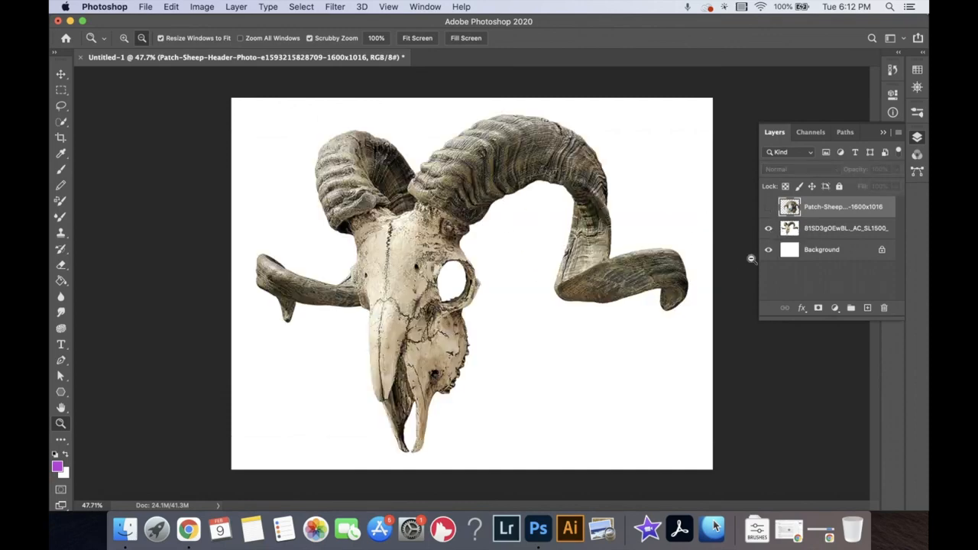
- Create a new empty layer and place it between the skull layer and the Background
click(823, 232)
click(869, 309)
drag(830, 234, 836, 257)
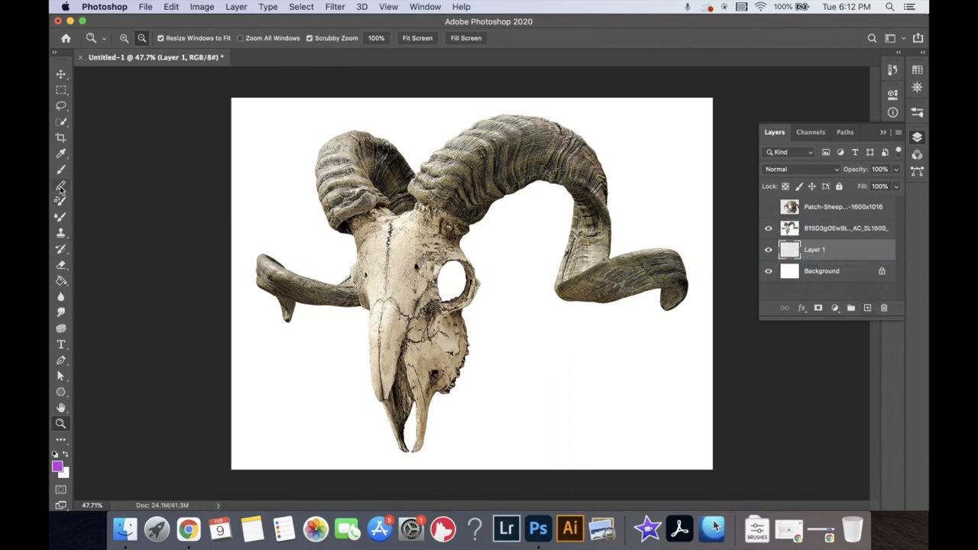
- Hide the skull layer and fill the new Layer 1 with the purple foreground colour using the Paint Bucket
click(61, 280)
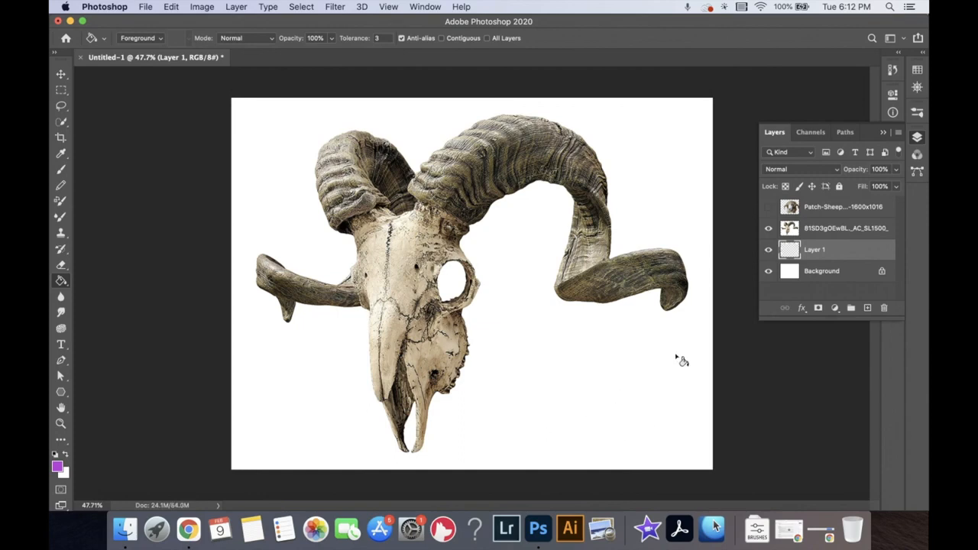
click(768, 228)
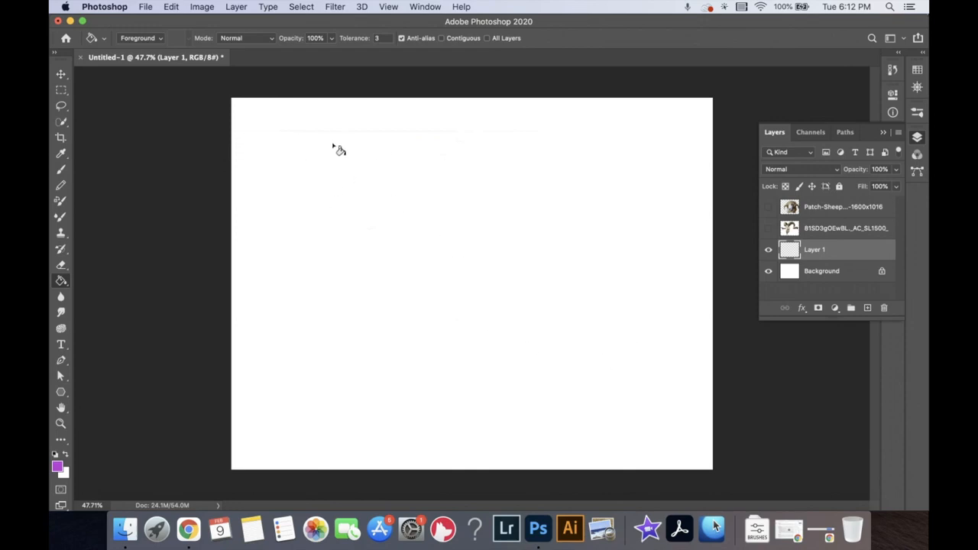
click(198, 7)
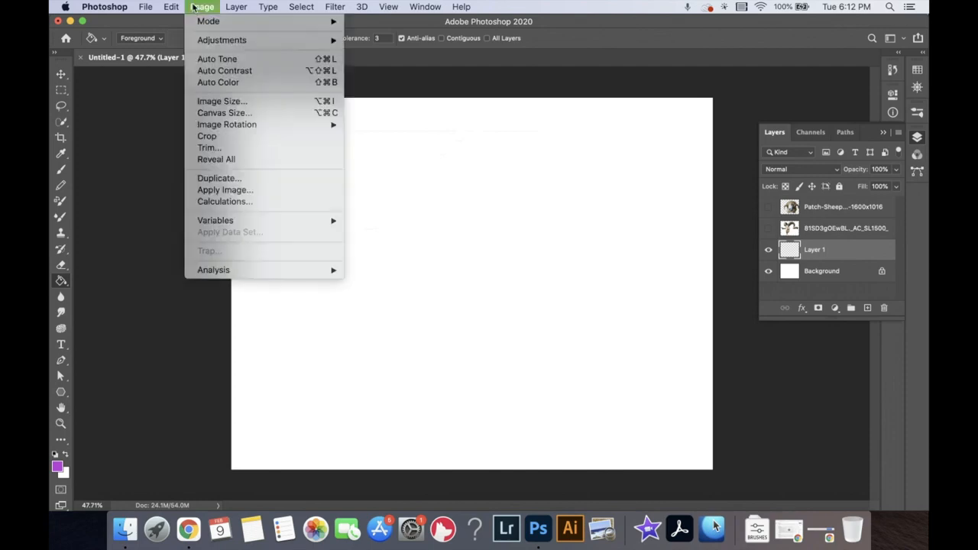
mouse_move(300, 7)
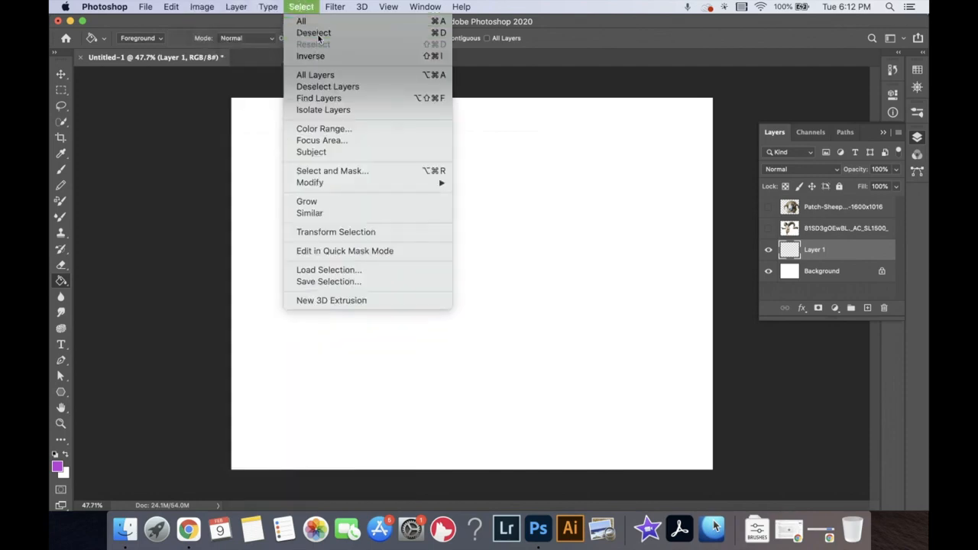
click(309, 55)
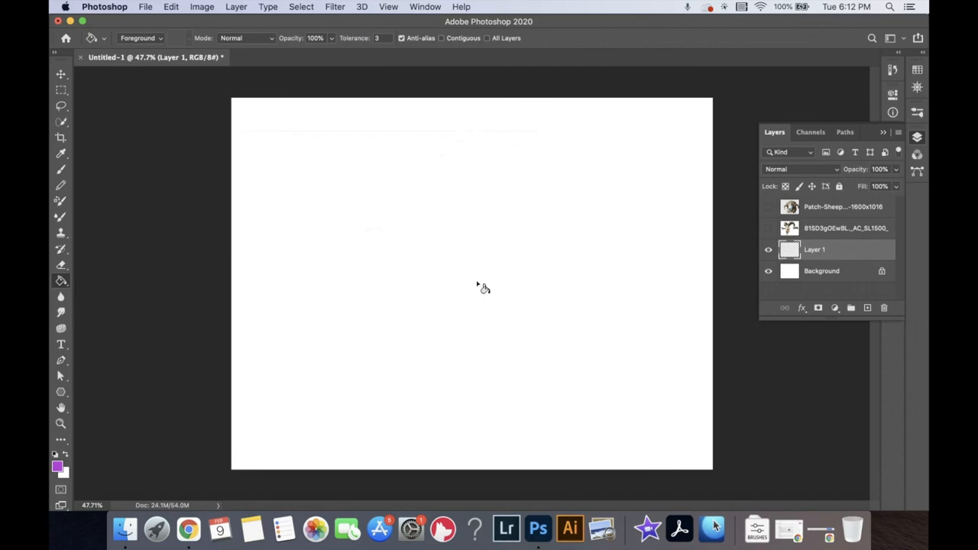
click(479, 284)
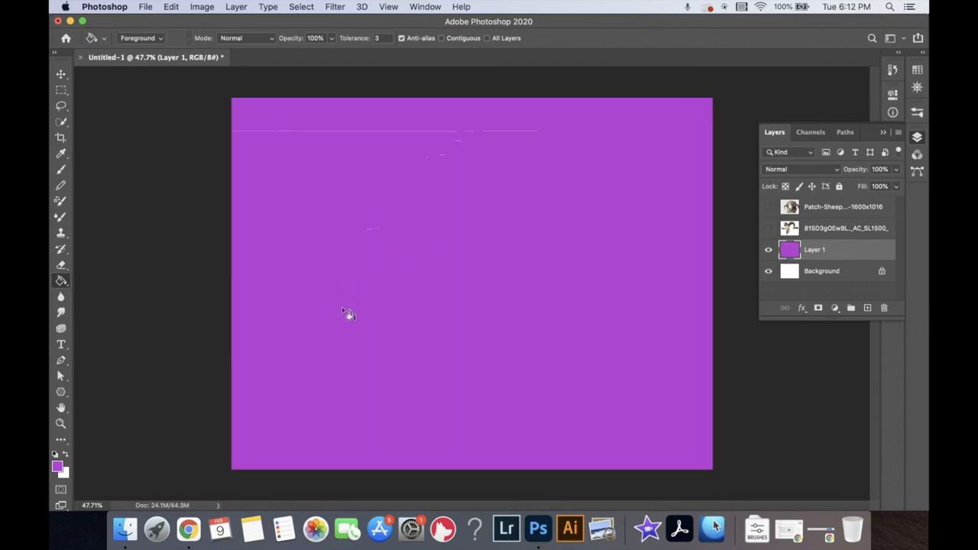
- Toggle the purple layer off and on to compare, and show the skull layer above it again
click(769, 251)
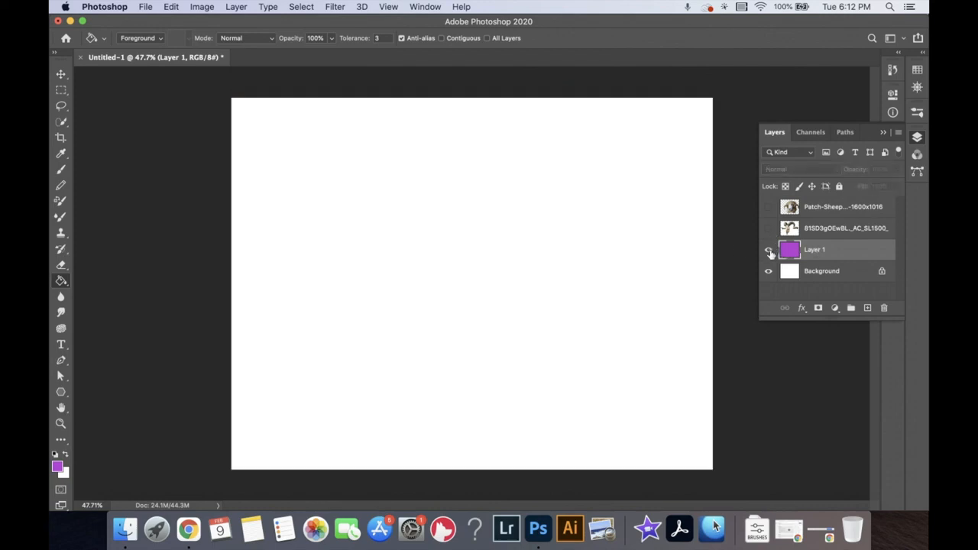
click(768, 251)
click(768, 228)
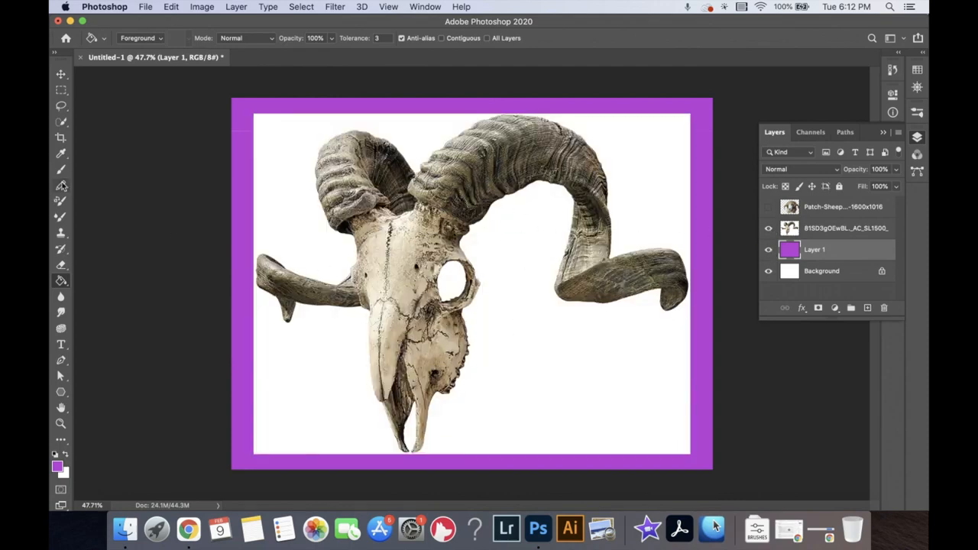
- Activate the ram skull layer and select its large curved horn with the Quick Selection tool
click(62, 123)
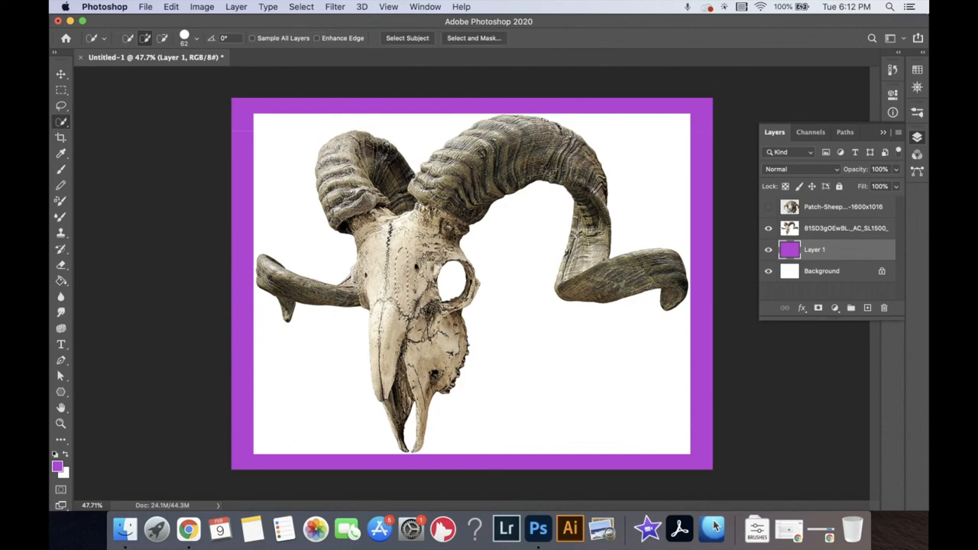
key(super+a)
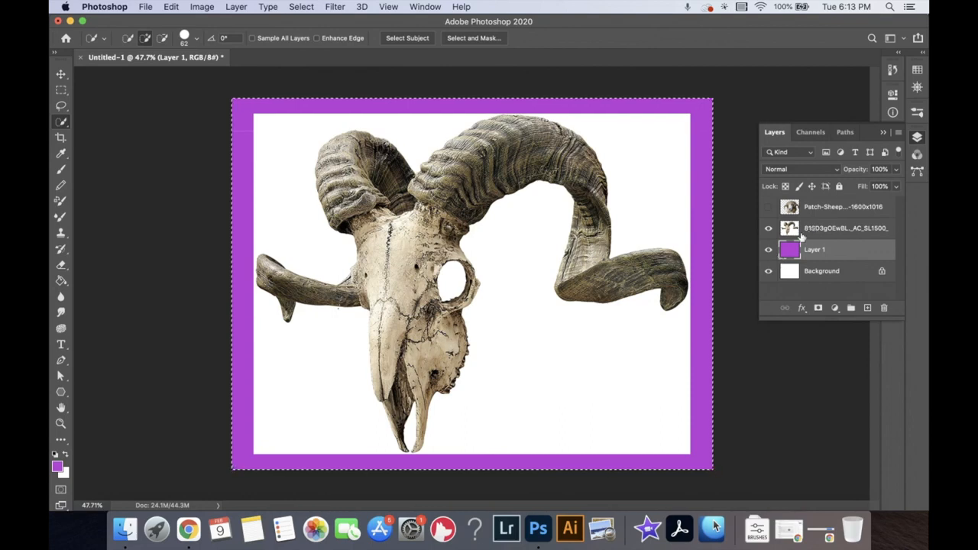
click(810, 229)
key(super+z)
mouse_move(448, 227)
mouse_down()
mouse_move(533, 155)
mouse_move(544, 158)
mouse_move(463, 148)
mouse_move(562, 160)
mouse_move(587, 200)
mouse_move(602, 278)
mouse_move(652, 269)
mouse_move(671, 284)
mouse_up()
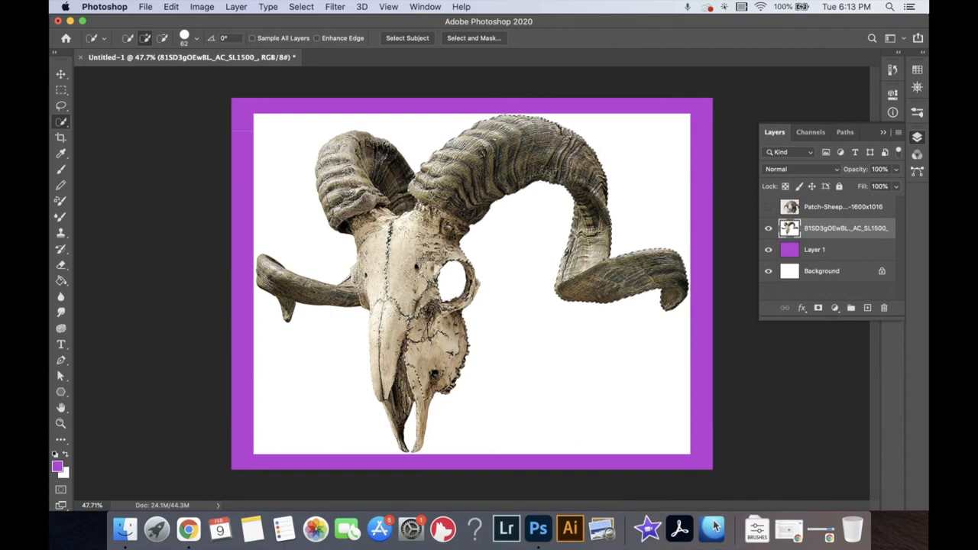
- Extend the quick selection over the rest of the skull and its other horn, adjusting the brush size down to 30
key(bracketleft)
key(bracketleft)
key(bracketleft)
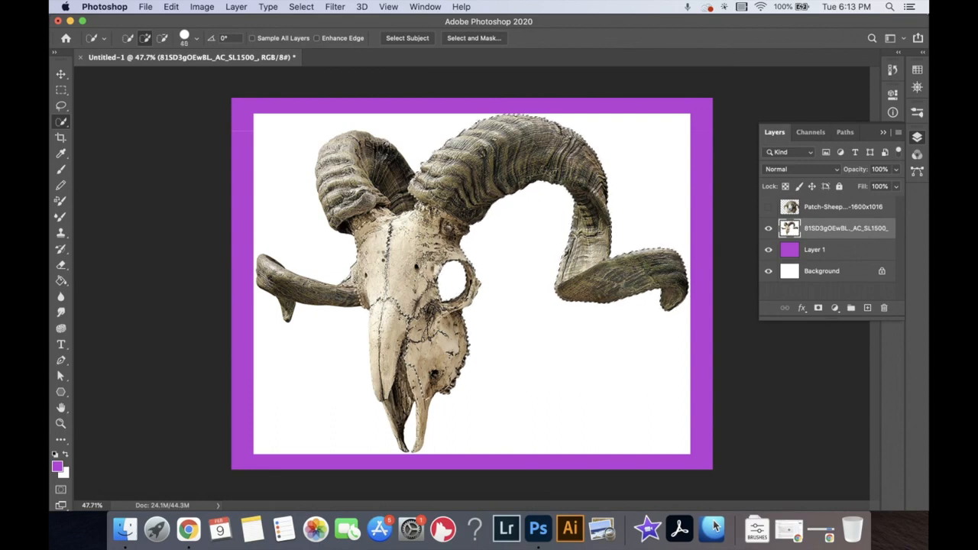
key(bracketright)
key(bracketright)
key(bracketright)
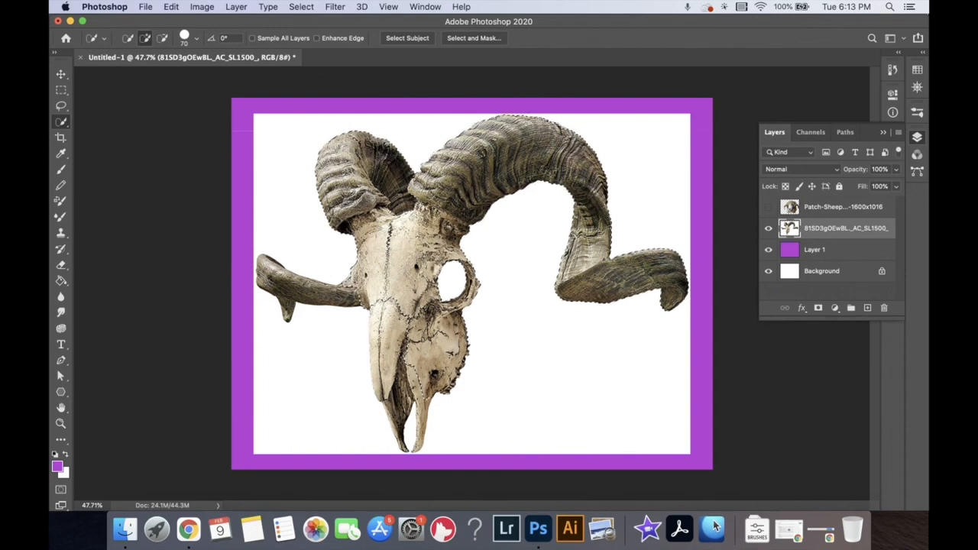
key(bracketright)
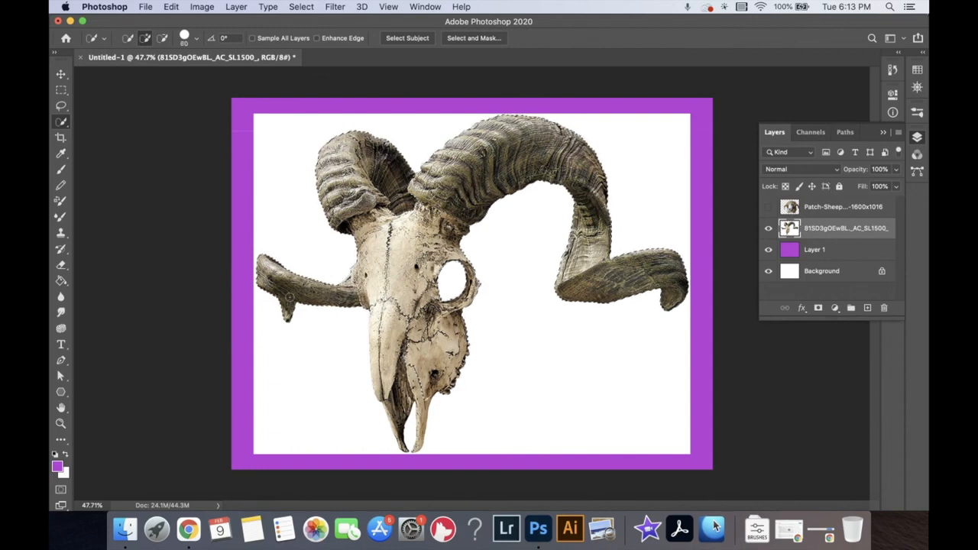
key(bracketleft)
key(bracketleft)
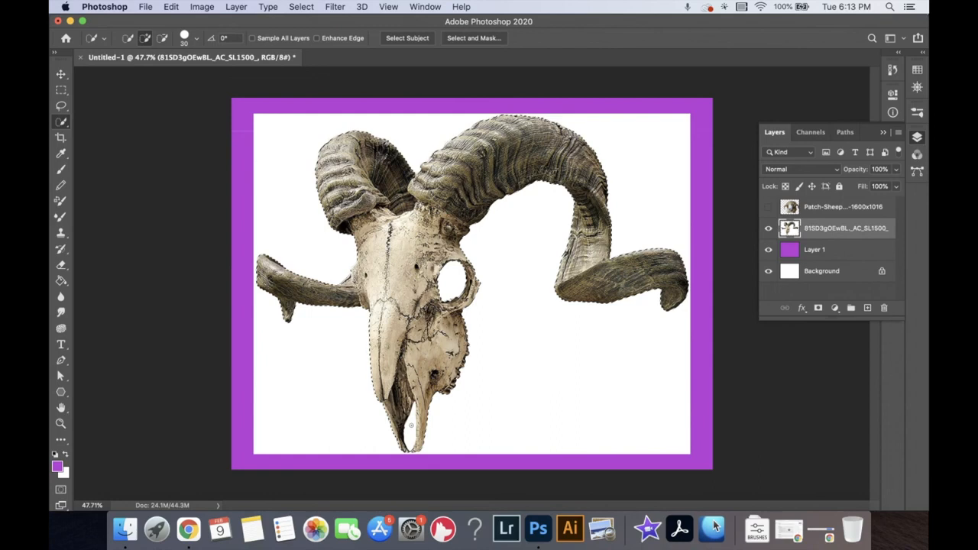
- Subtract the white gap between the jaw tips from the skull selection
key(alt)
key(alt)
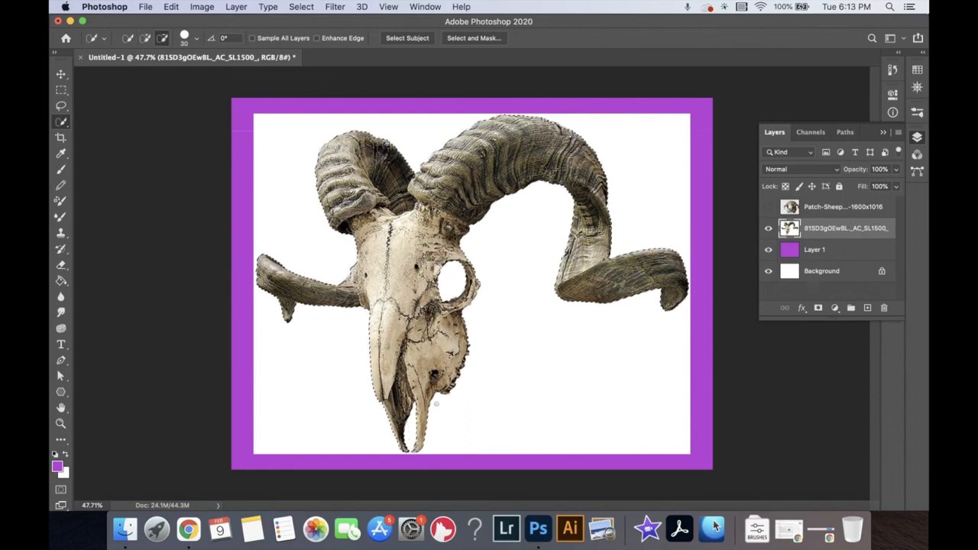
key(alt)
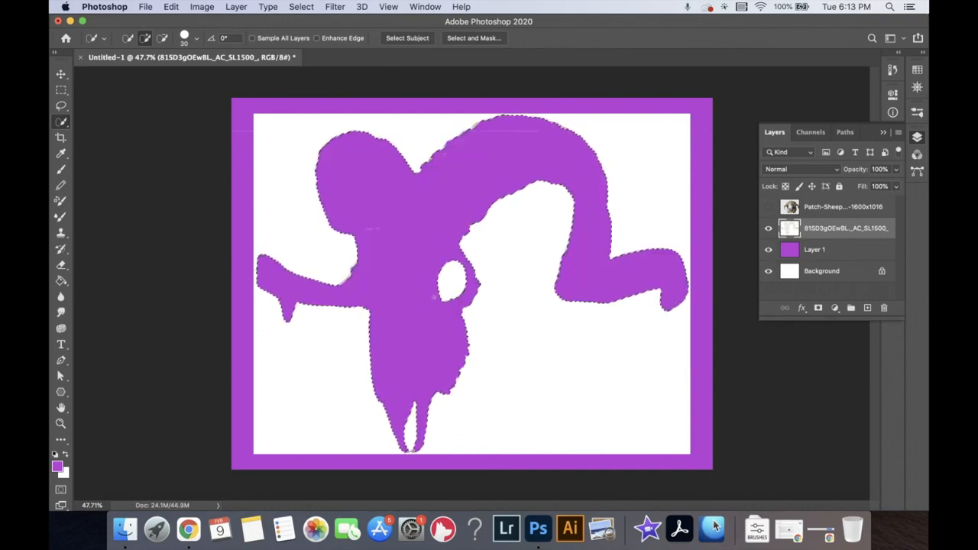
- Undo the deletion of the skull and invert the selection so it covers the background
key(super+z)
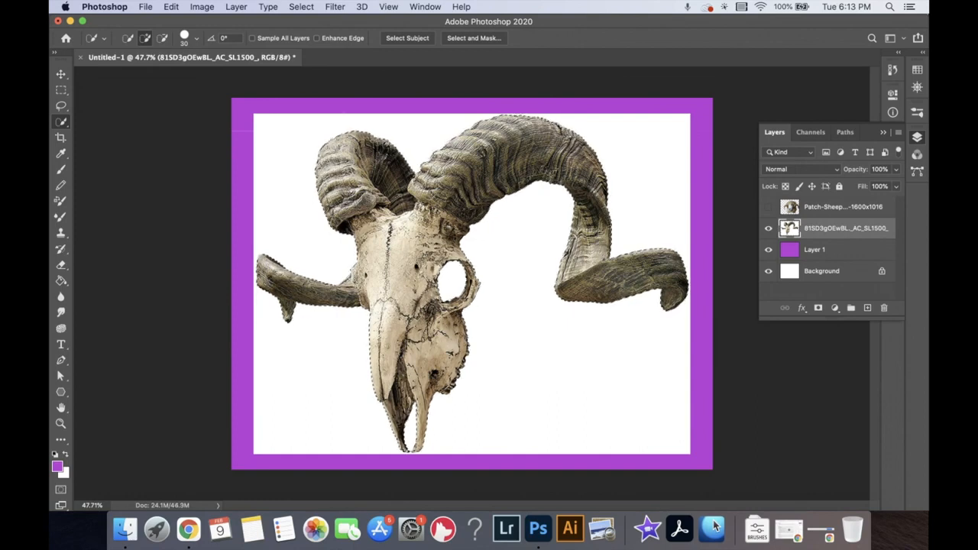
click(302, 7)
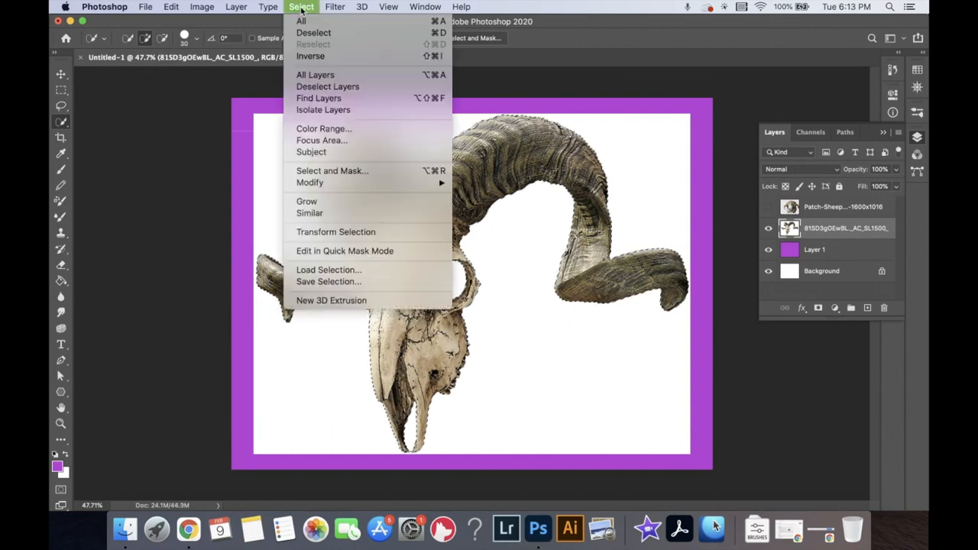
click(329, 58)
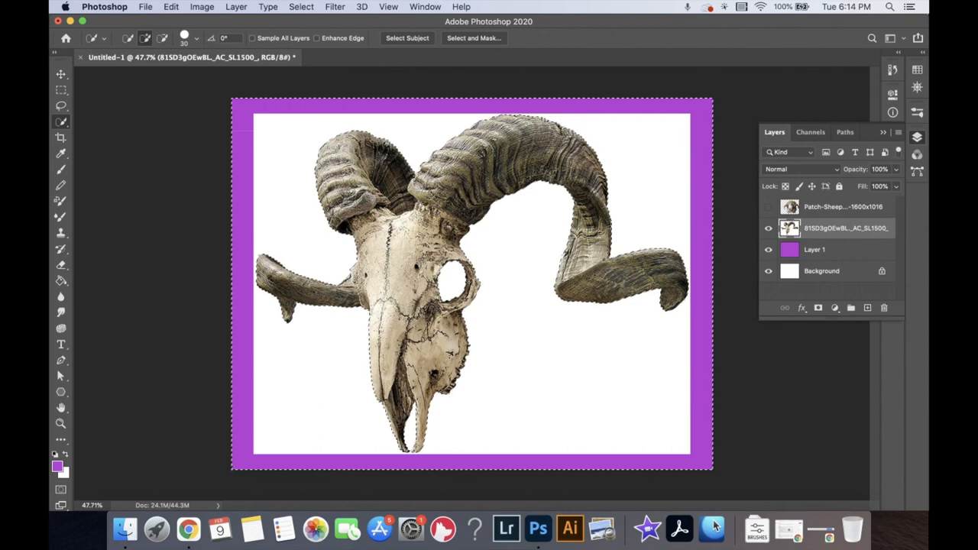
- Try deleting the skull's white background to check the cut edge along the large horn, and undo the deletion
key(Delete)
key(ctrl+d)
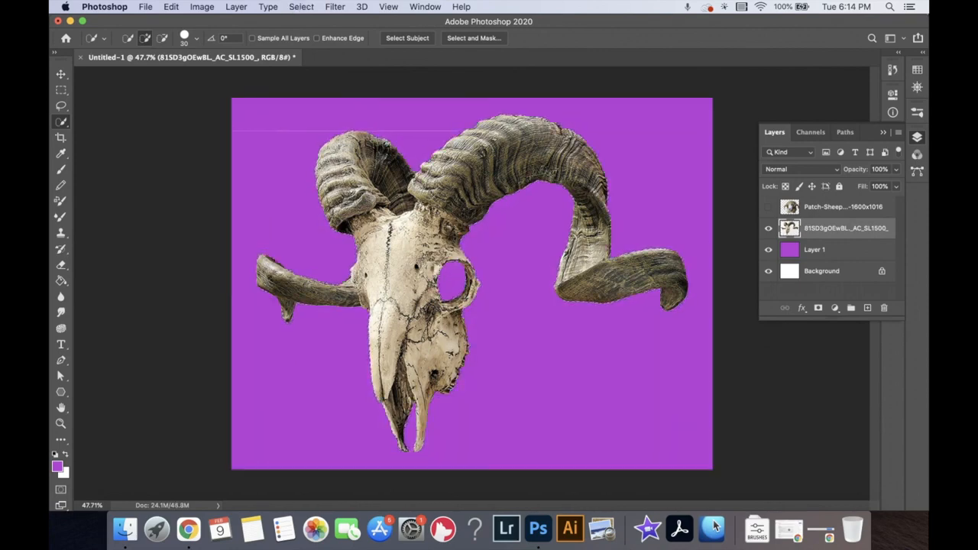
key(z)
drag(419, 330, 544, 218)
drag(529, 297, 529, 303)
scroll(529, 303, up, 10)
scroll(524, 252, right, 8)
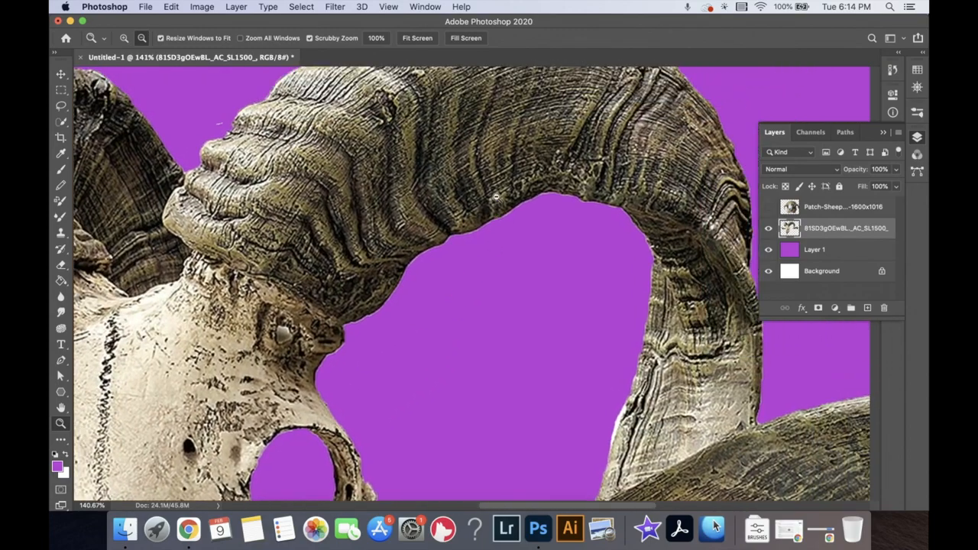
drag(496, 197, 563, 208)
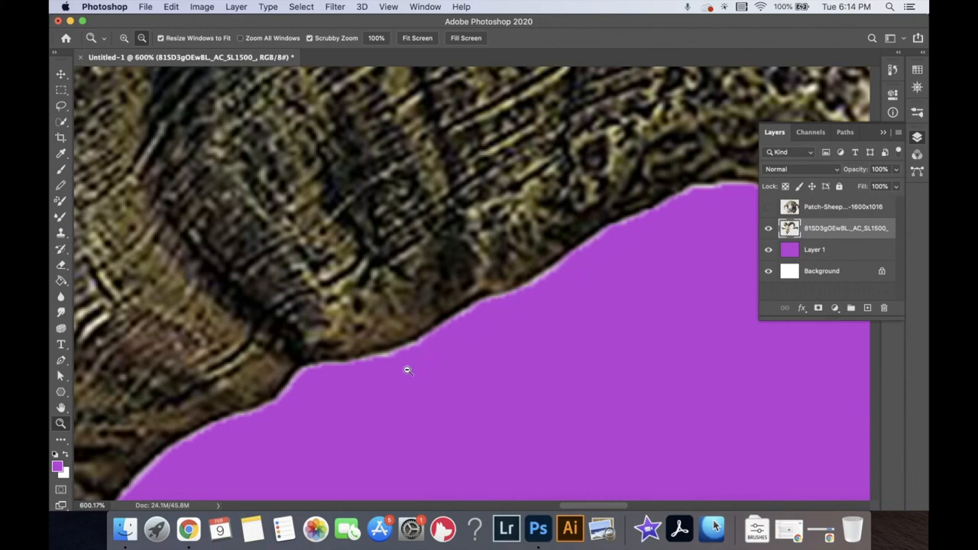
drag(355, 404, 326, 403)
key(super+z)
key(super+z)
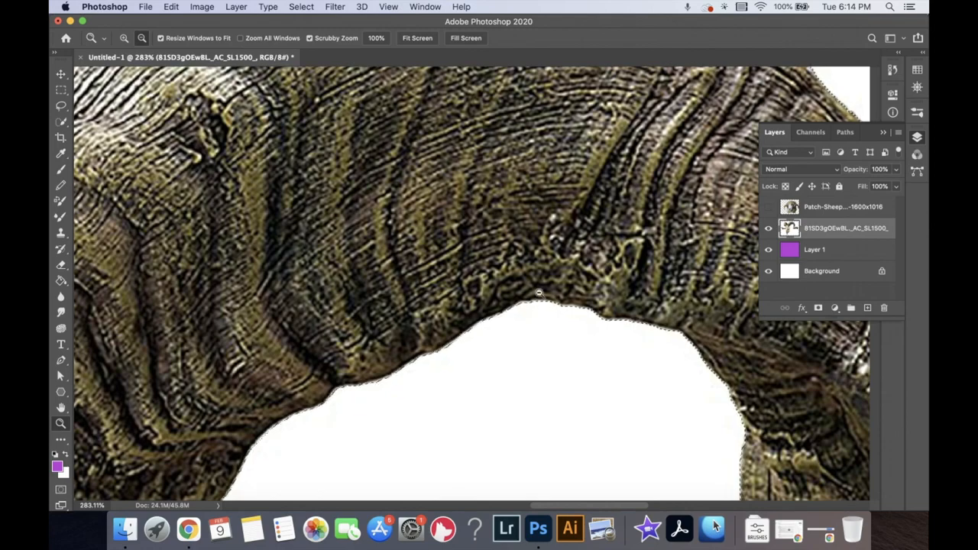
- Expand the inverted background selection by 5 pixels
drag(527, 310, 543, 313)
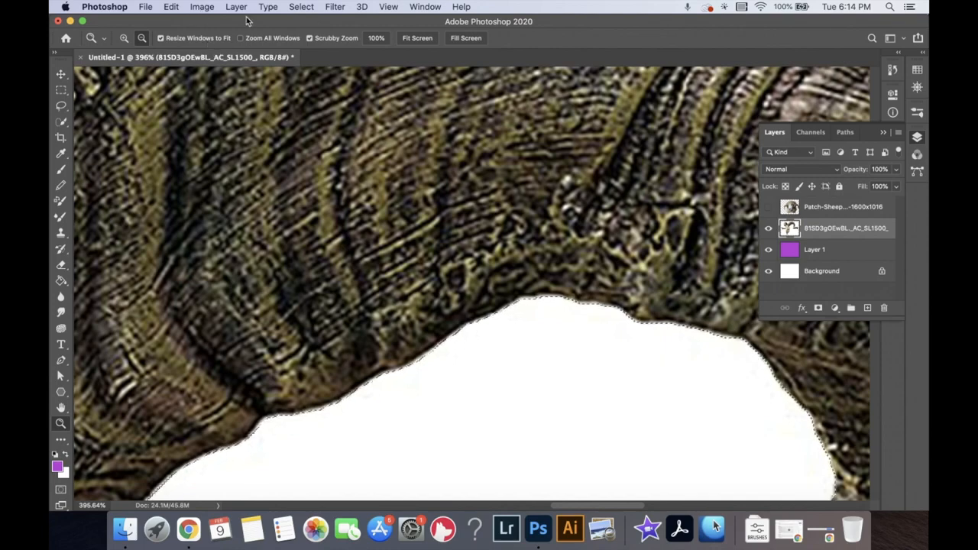
click(301, 7)
click(302, 9)
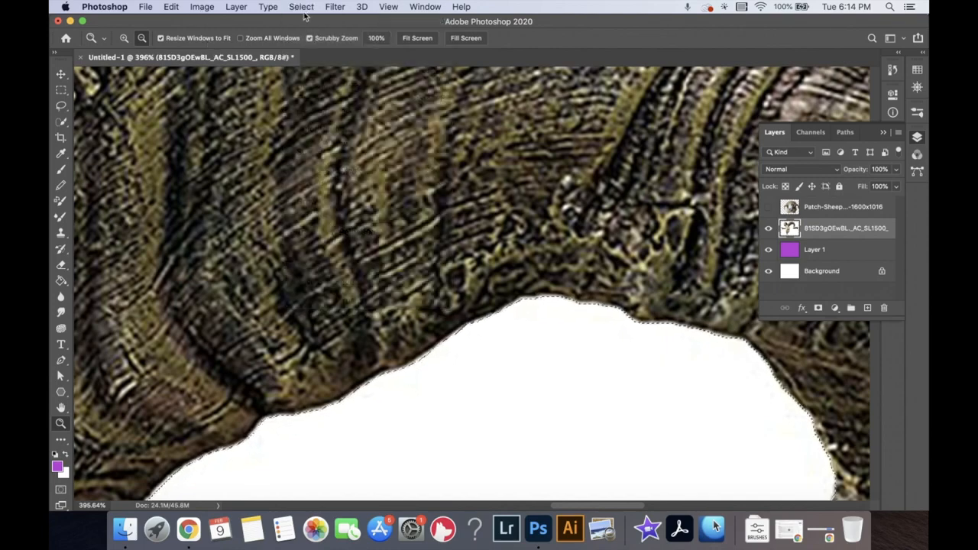
click(302, 8)
mouse_move(362, 187)
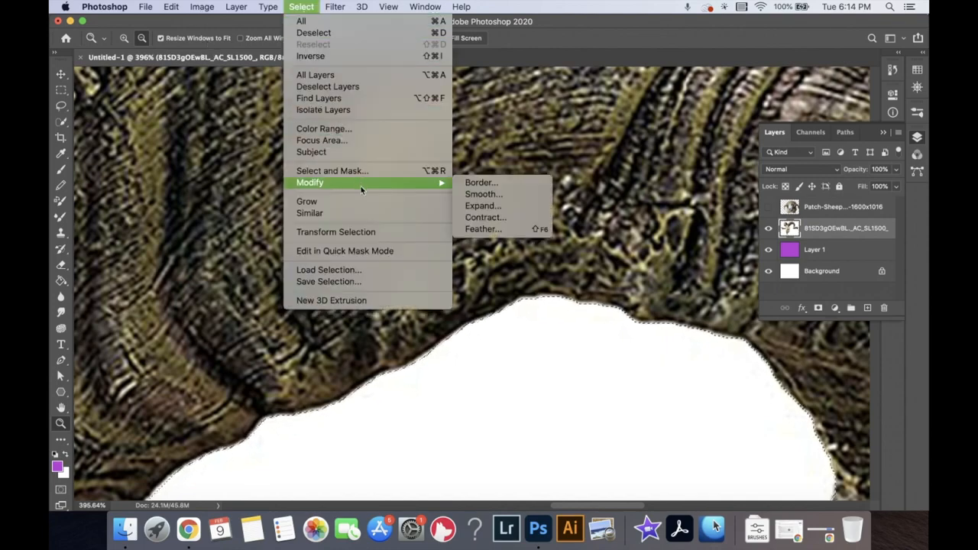
click(502, 210)
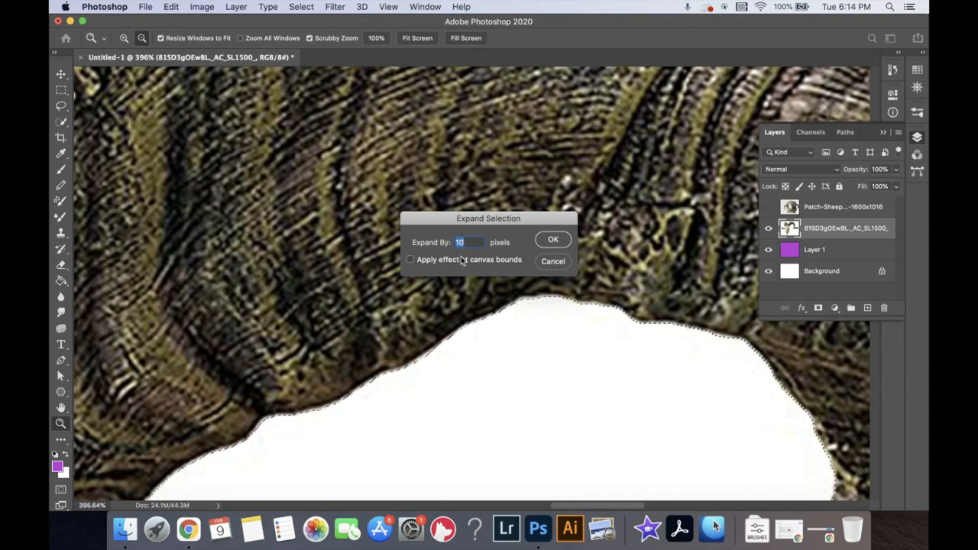
text(5)
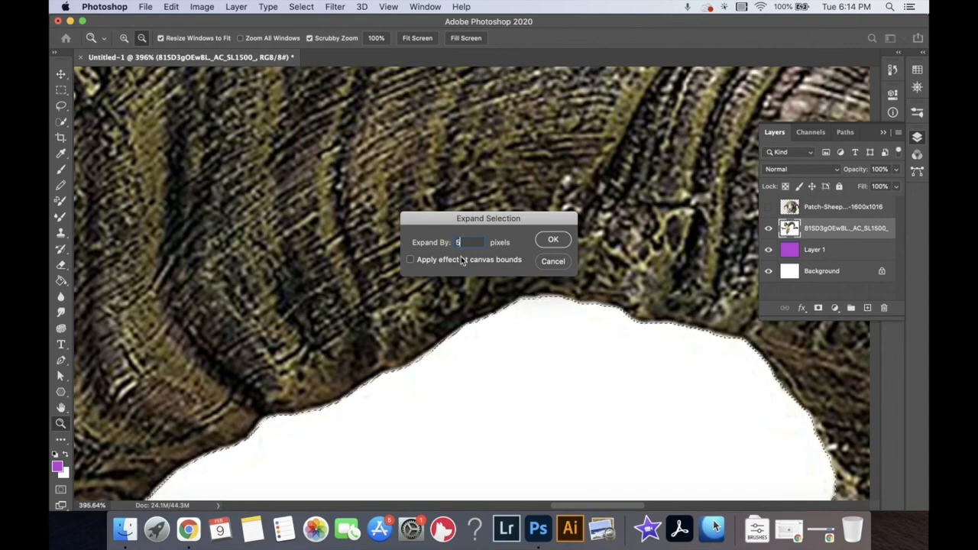
click(555, 240)
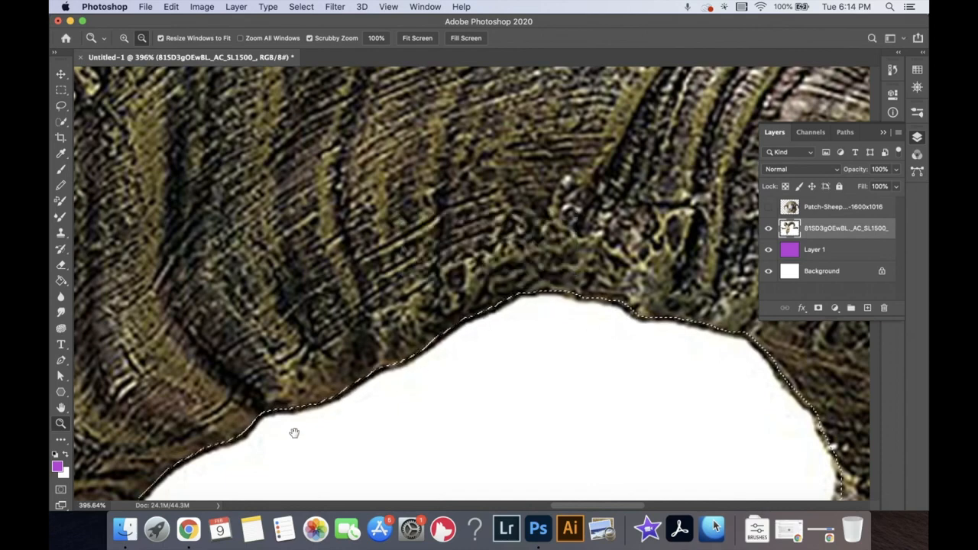
- Check the selection edge down to the eye socket and contract the selection by 2 pixels
drag(293, 430, 444, 341)
drag(362, 405, 443, 321)
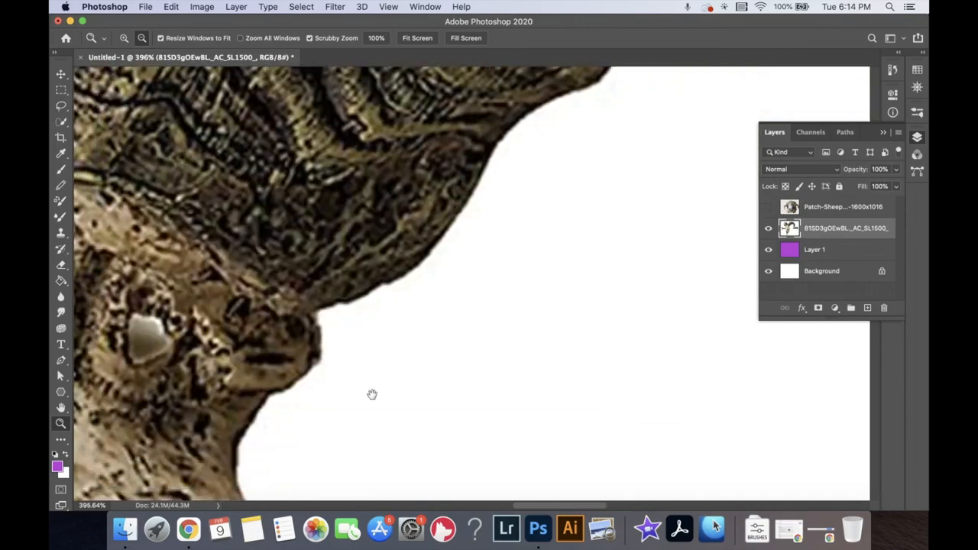
drag(372, 395, 445, 271)
drag(390, 489, 444, 305)
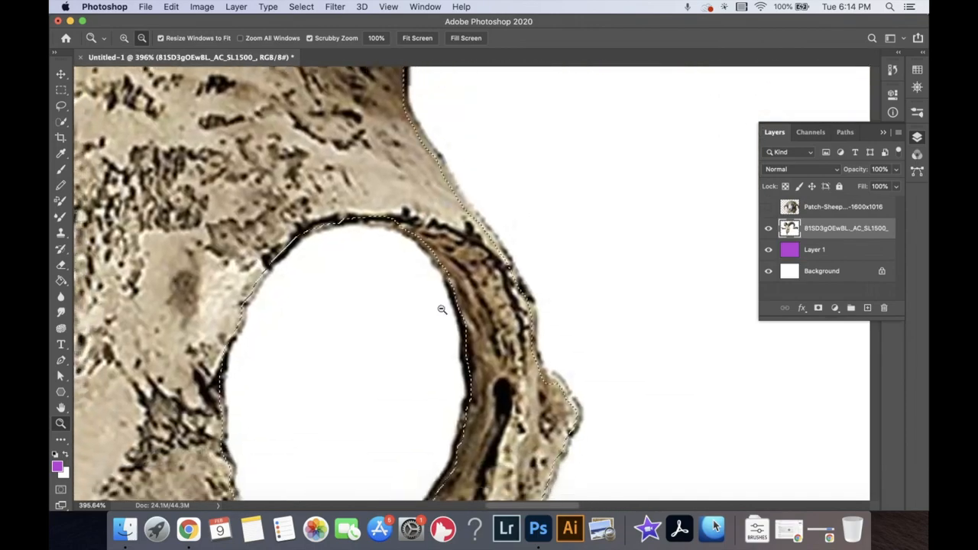
drag(488, 443, 537, 283)
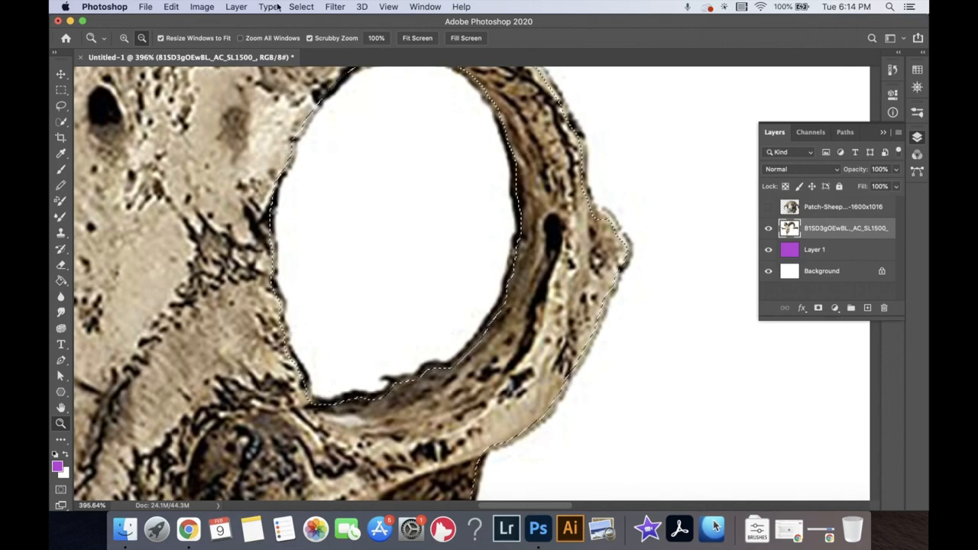
click(301, 7)
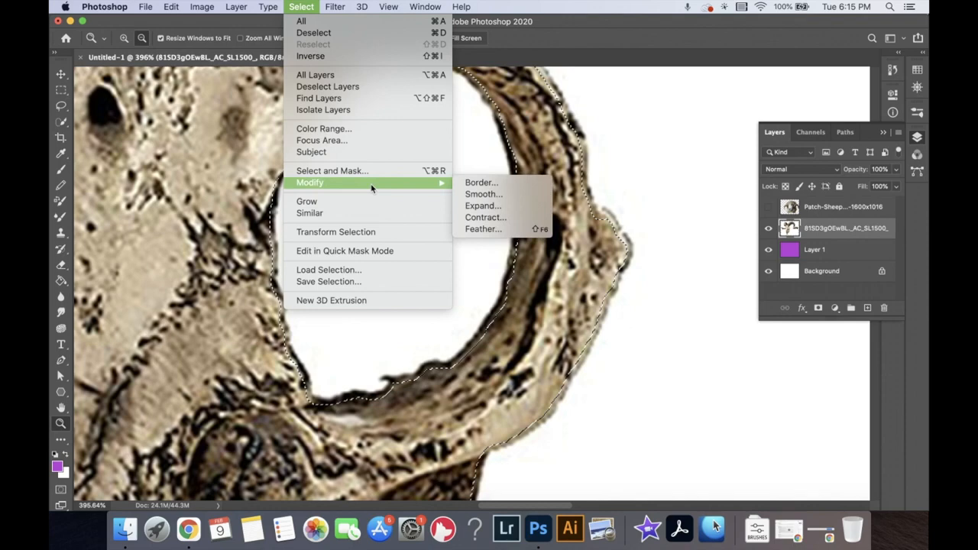
click(501, 225)
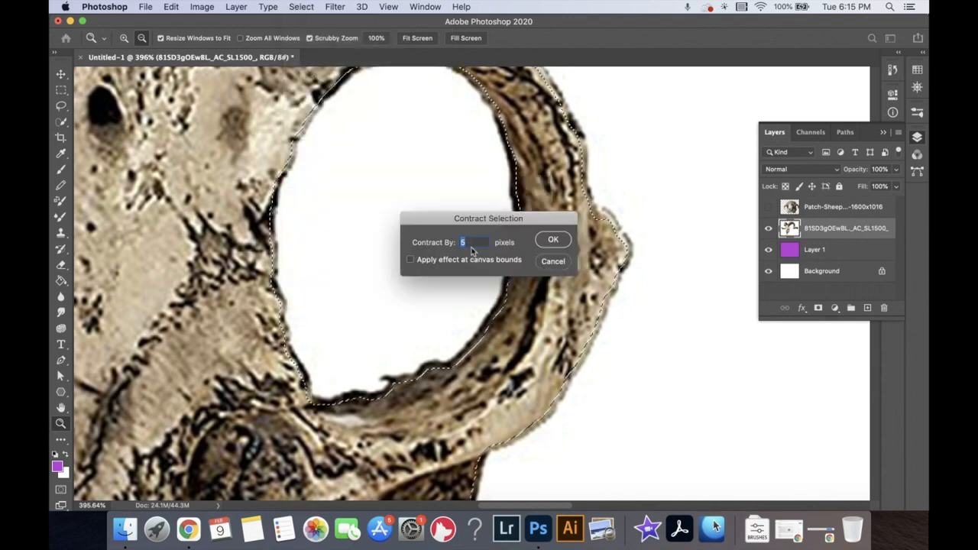
text(2)
click(550, 240)
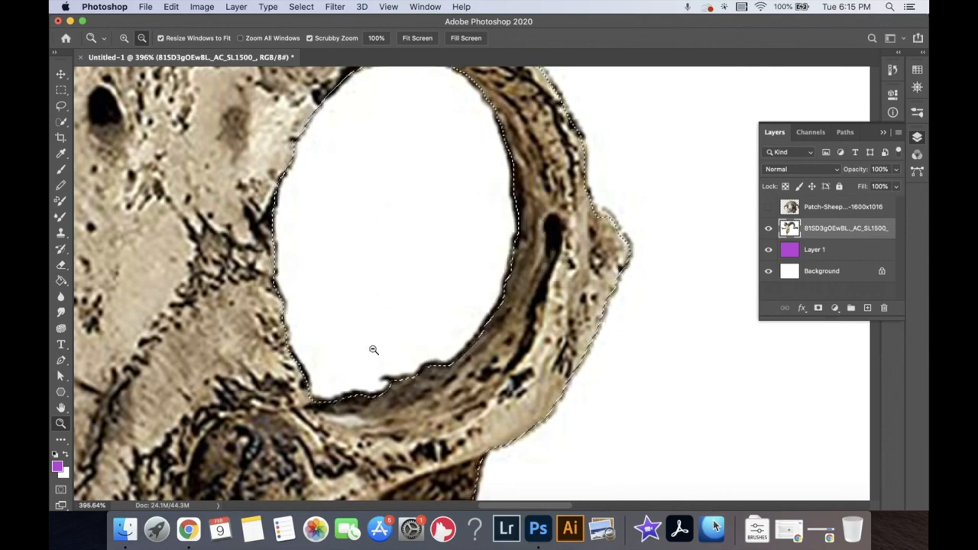
- Delete the selected white background from the skull layer and clear the selection
key(Delete)
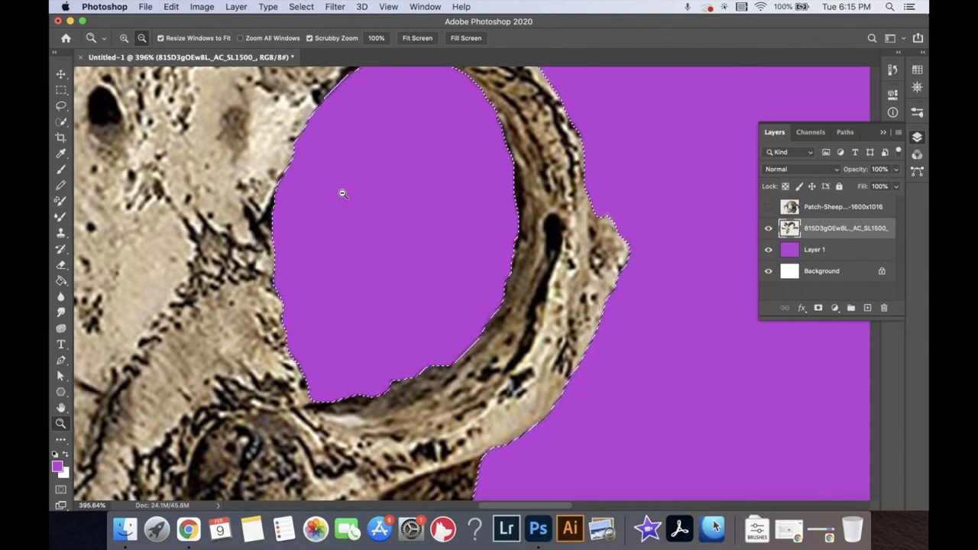
click(301, 7)
click(310, 34)
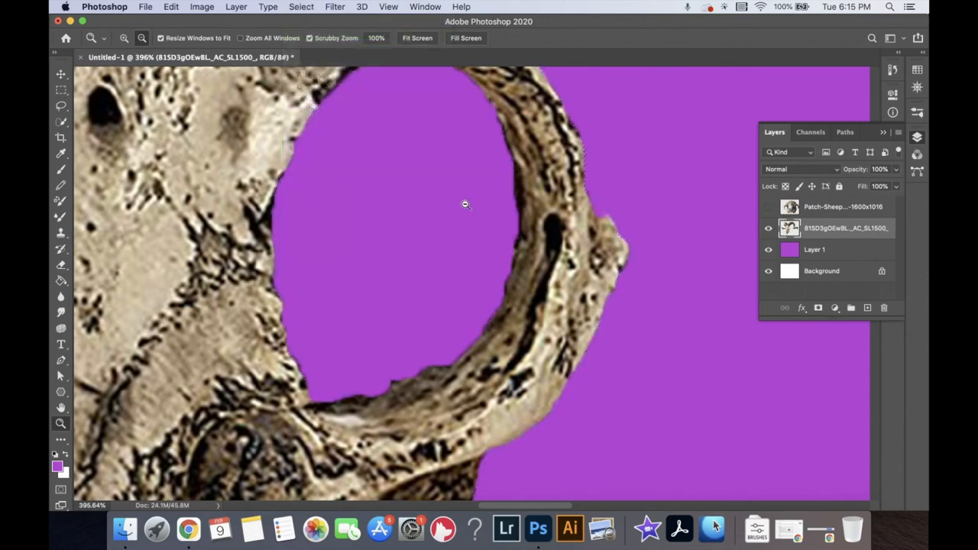
- Examine the cut-out edges around the jaw and along the other side of the skull for leftover white pixels
drag(520, 364, 565, 72)
drag(596, 370, 533, 179)
drag(555, 331, 550, 194)
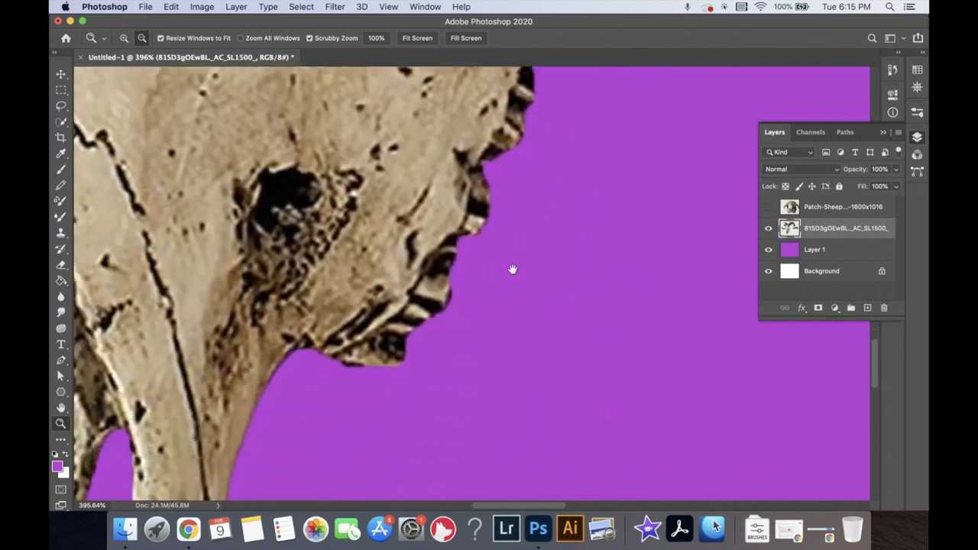
drag(500, 306, 544, 175)
drag(451, 462, 535, 229)
drag(424, 133, 673, 474)
drag(445, 191, 416, 481)
drag(441, 126, 379, 450)
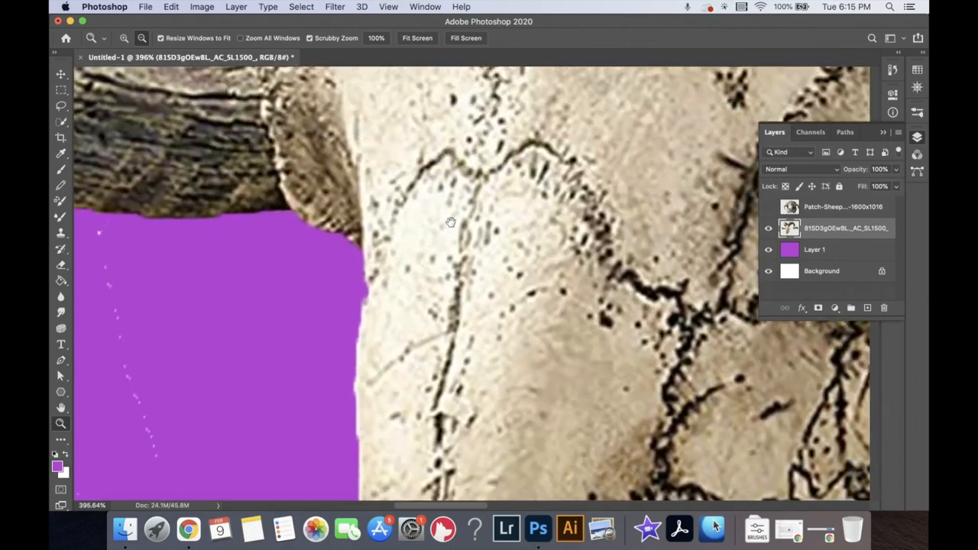
drag(366, 267, 423, 239)
drag(371, 306, 471, 210)
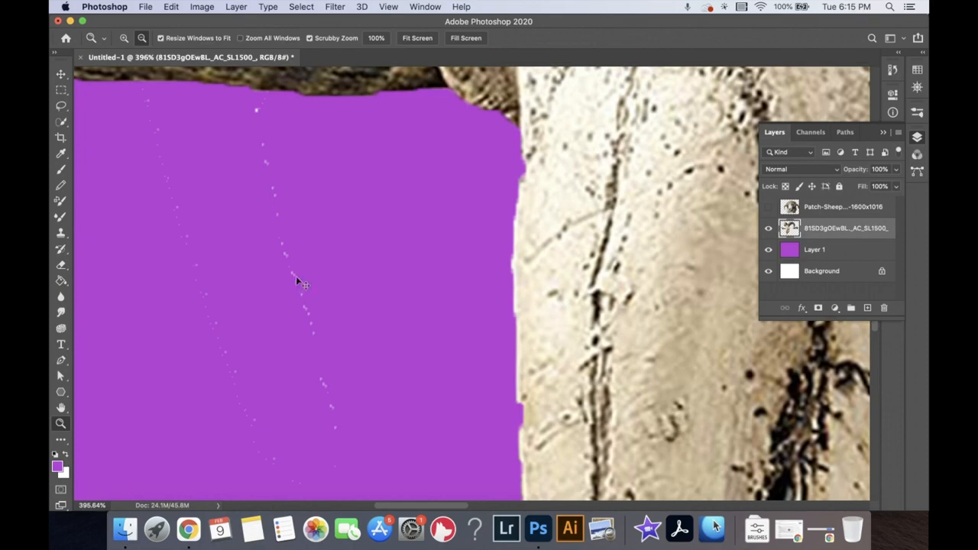
- Fit the whole image on screen, toggle the sheep and purple layers to compare, and leave purple Layer 1 hidden
key(super+0)
click(768, 208)
click(767, 208)
click(768, 252)
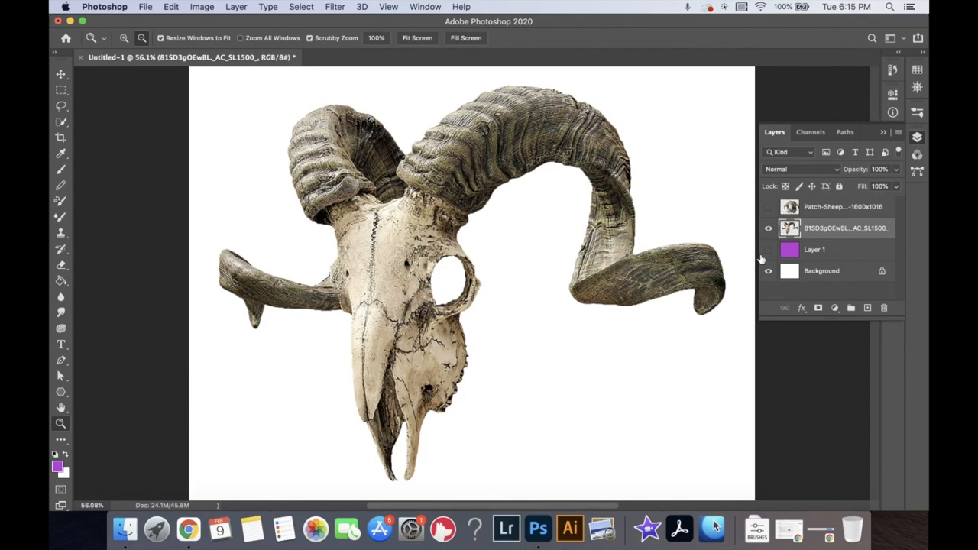
click(768, 249)
click(768, 251)
- Show the sheep layer and move the ram skull layer above it
click(768, 207)
click(768, 229)
click(768, 229)
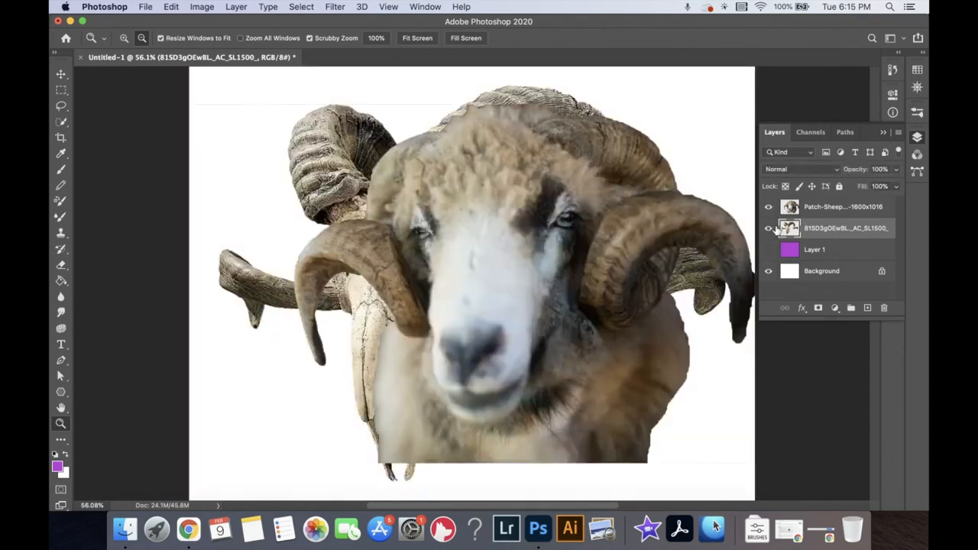
drag(807, 222, 806, 209)
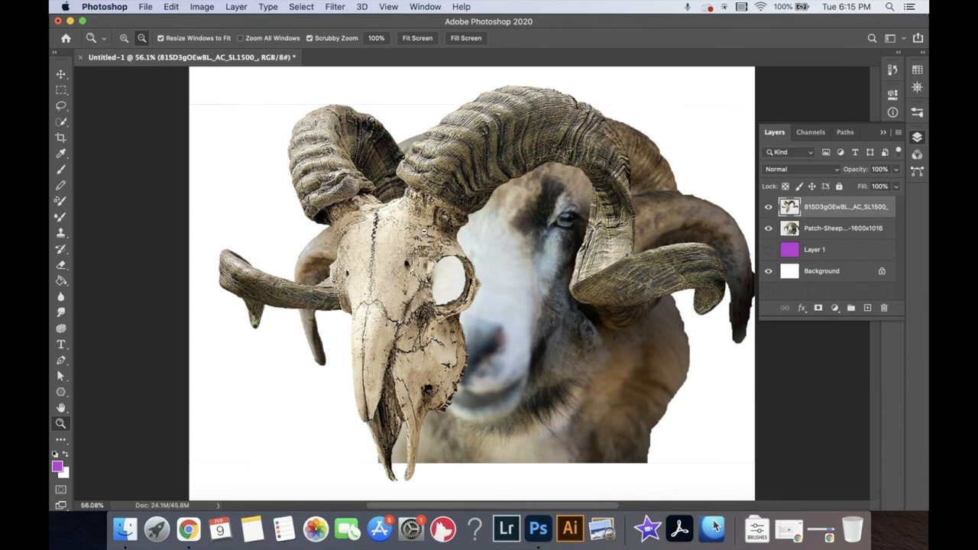